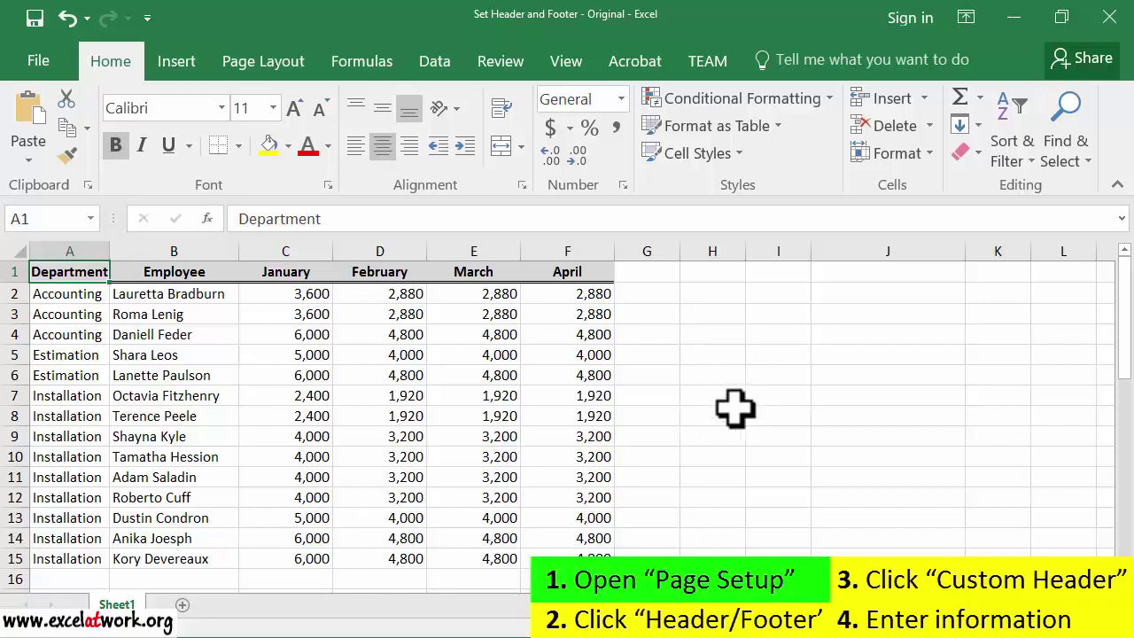
Step: Go to File > Print and open the Page Setup dialog from the print settings
left_click(39, 67)
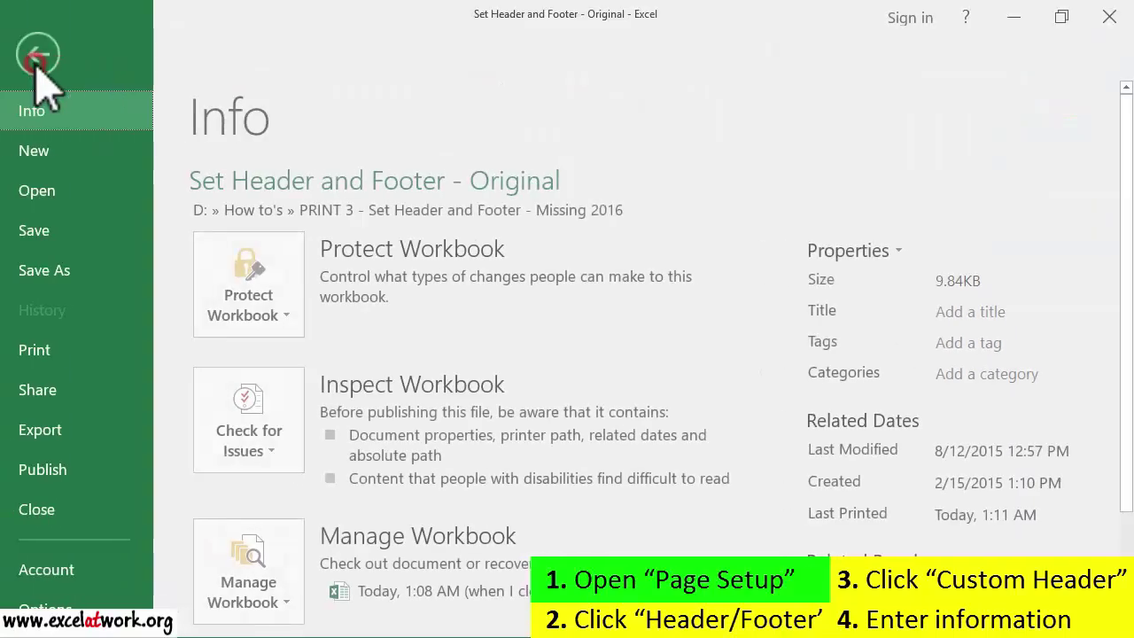
left_click(38, 352)
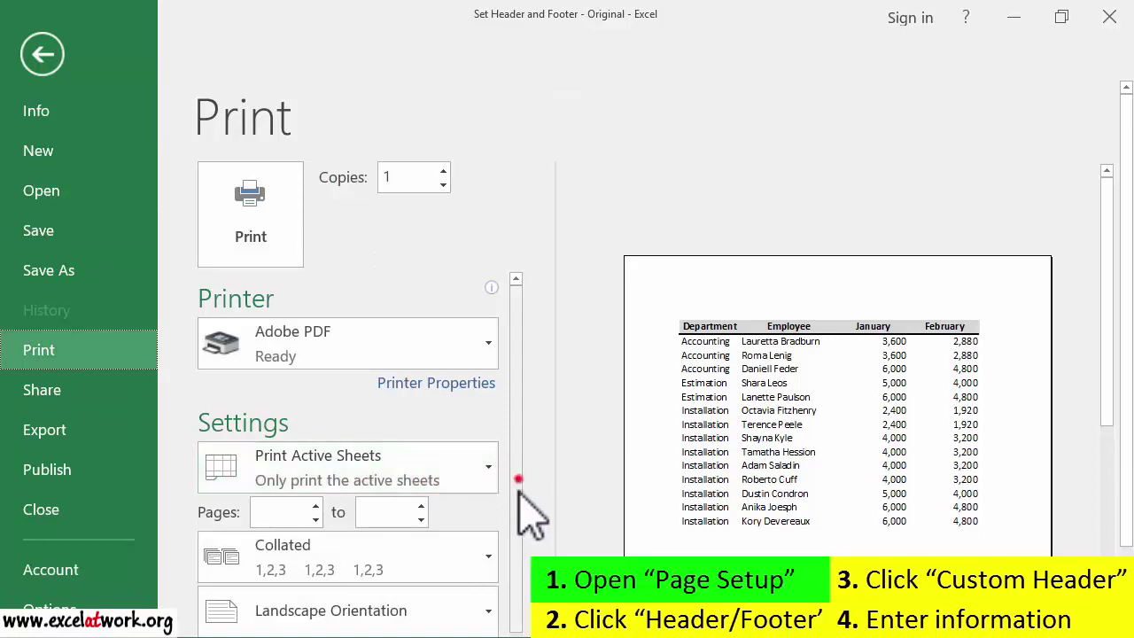
left_click_drag(519, 487, 495, 606)
scroll(1121, 421, "down", 2)
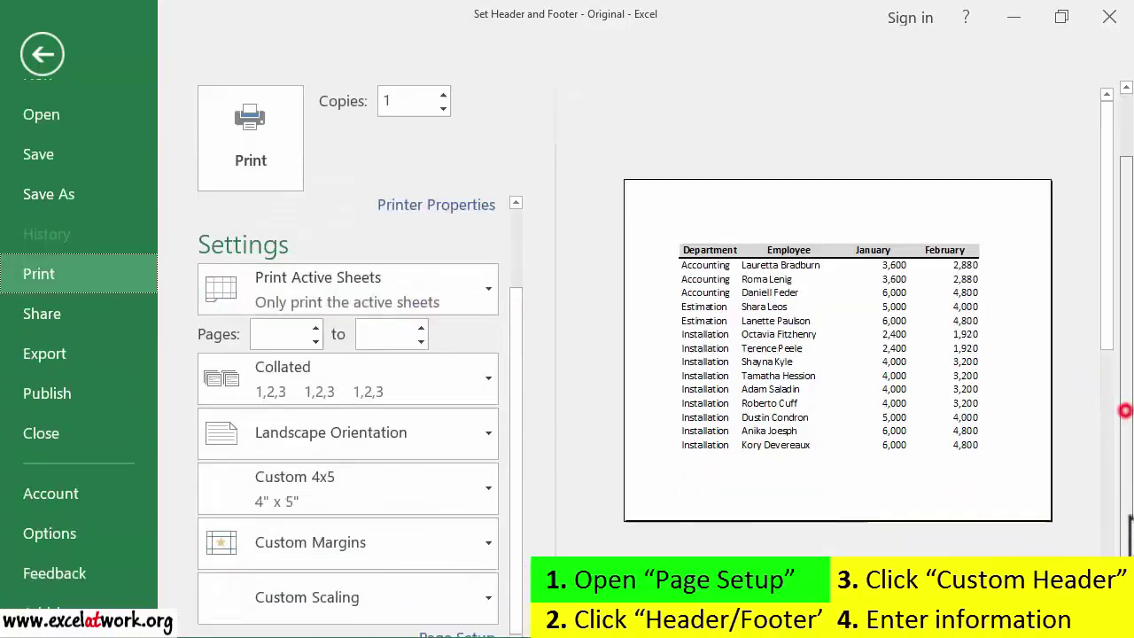
left_click(486, 622)
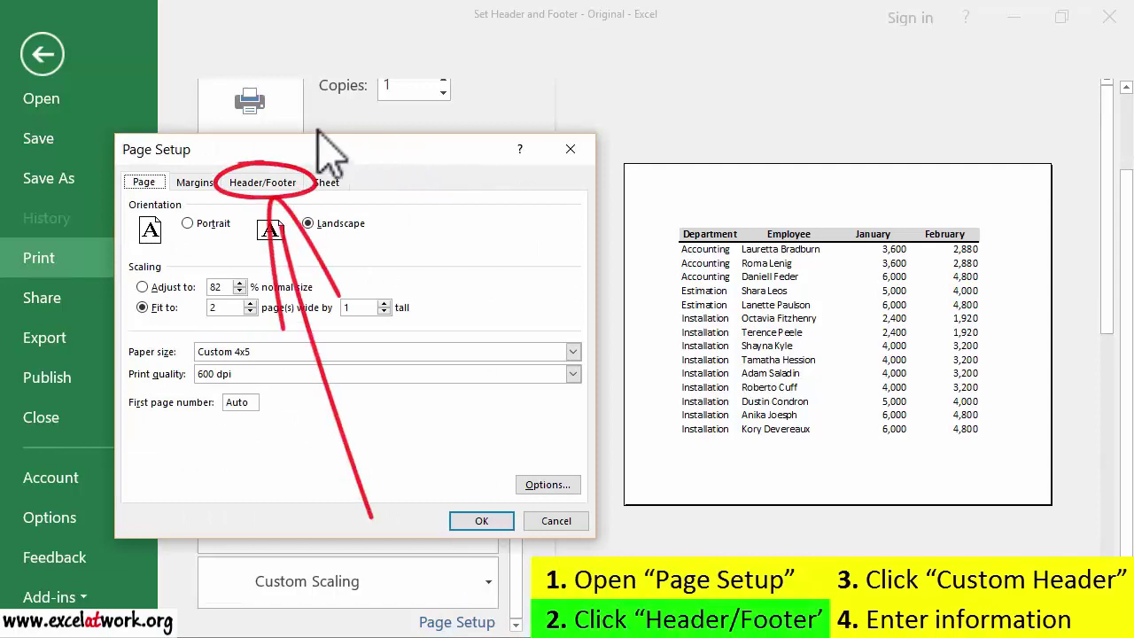
Step: In Page Setup's Header/Footer tab, start a custom header
left_click(265, 182)
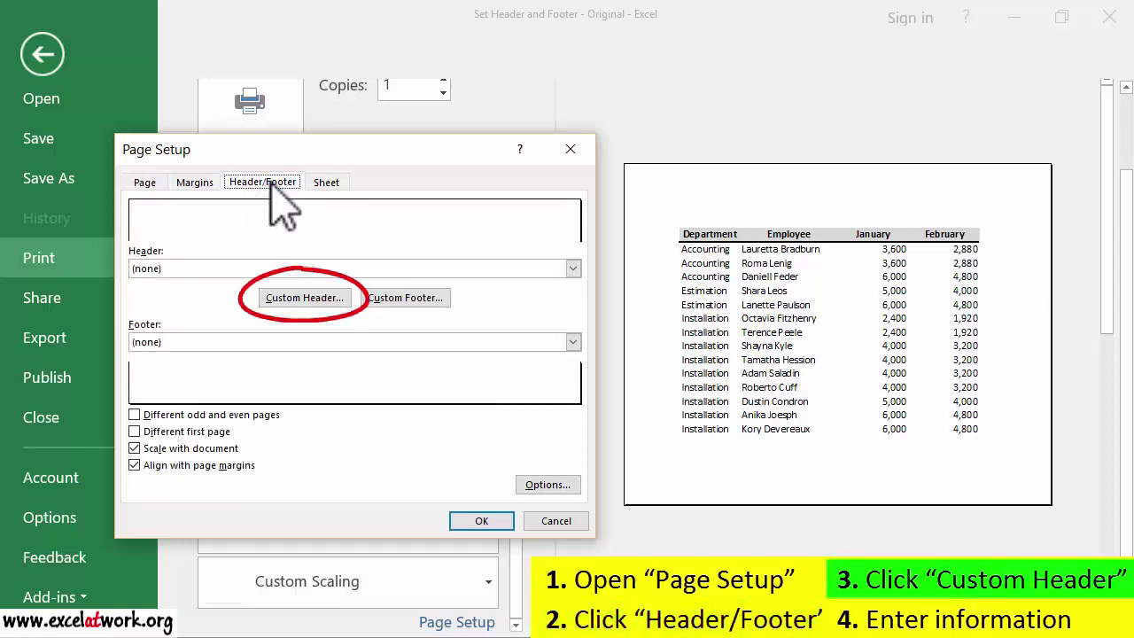
left_click(306, 299)
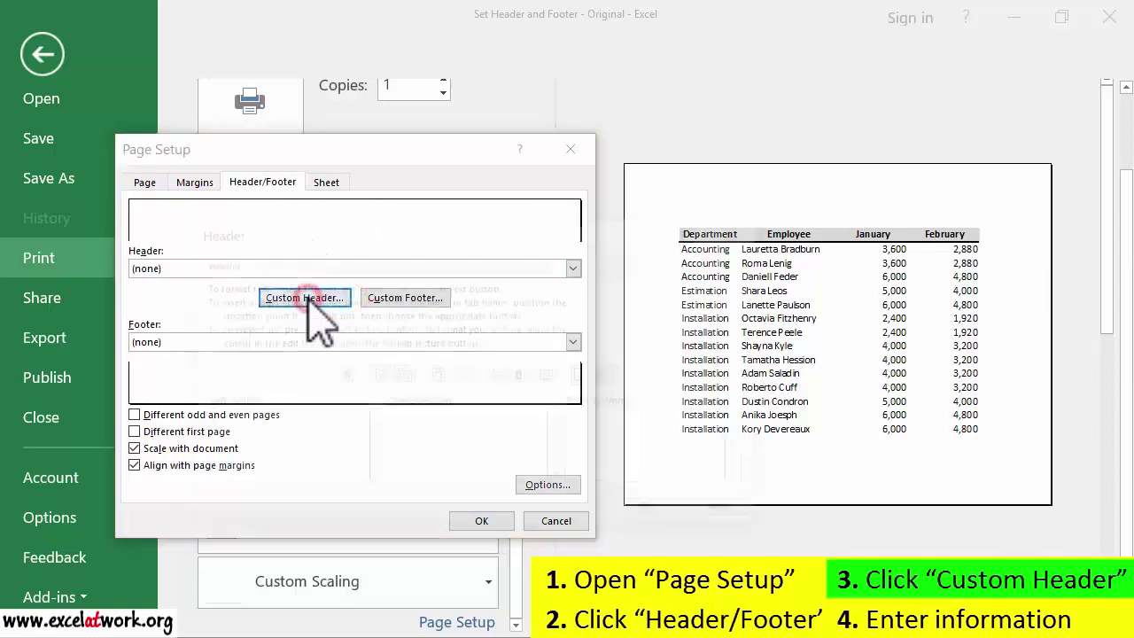
Step: Enter 'Builders Inc.' in the header's left section and 'Salaries' in the centre section
left_click_drag(341, 238, 196, 264)
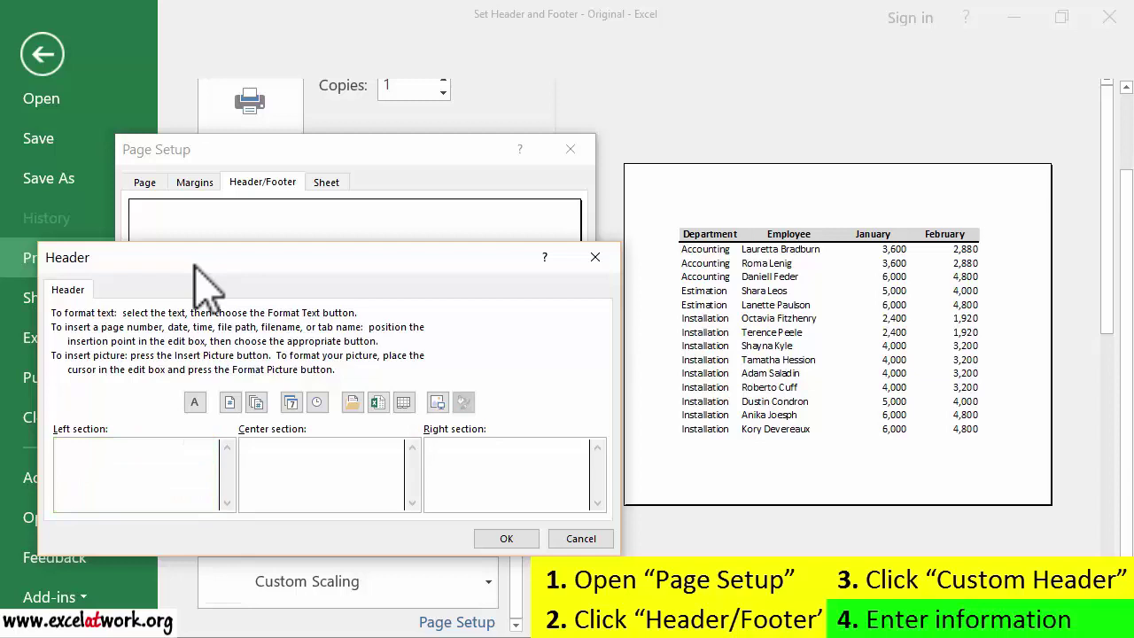
left_click(161, 450)
type("Buu")
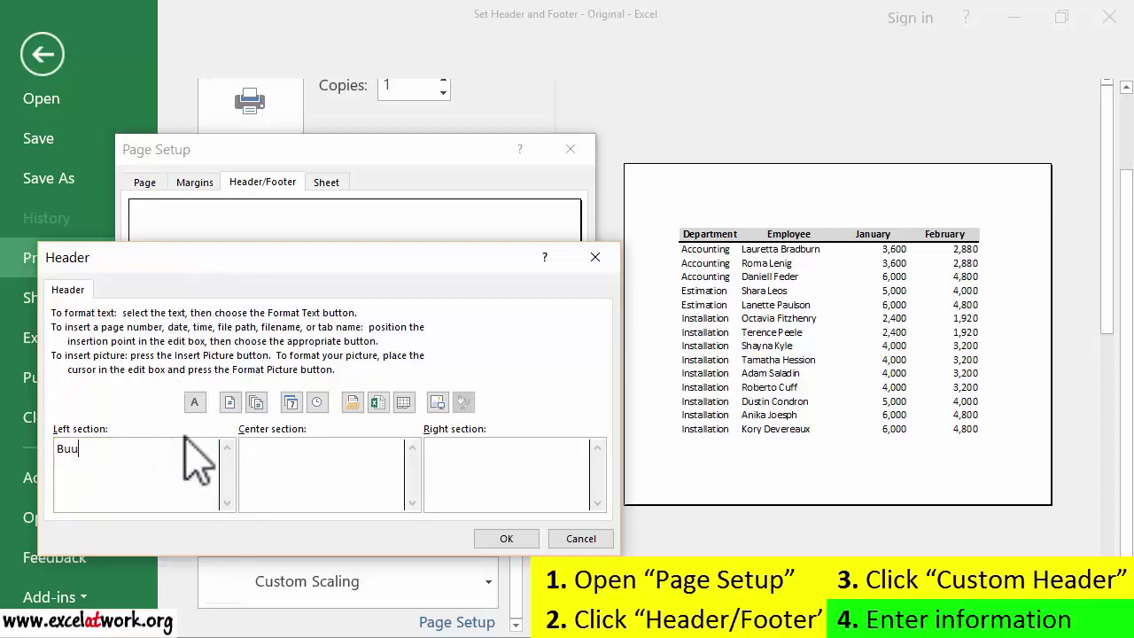
key("BackSpace")
type("ilders Inc.")
left_click(330, 448)
type("Salarie")
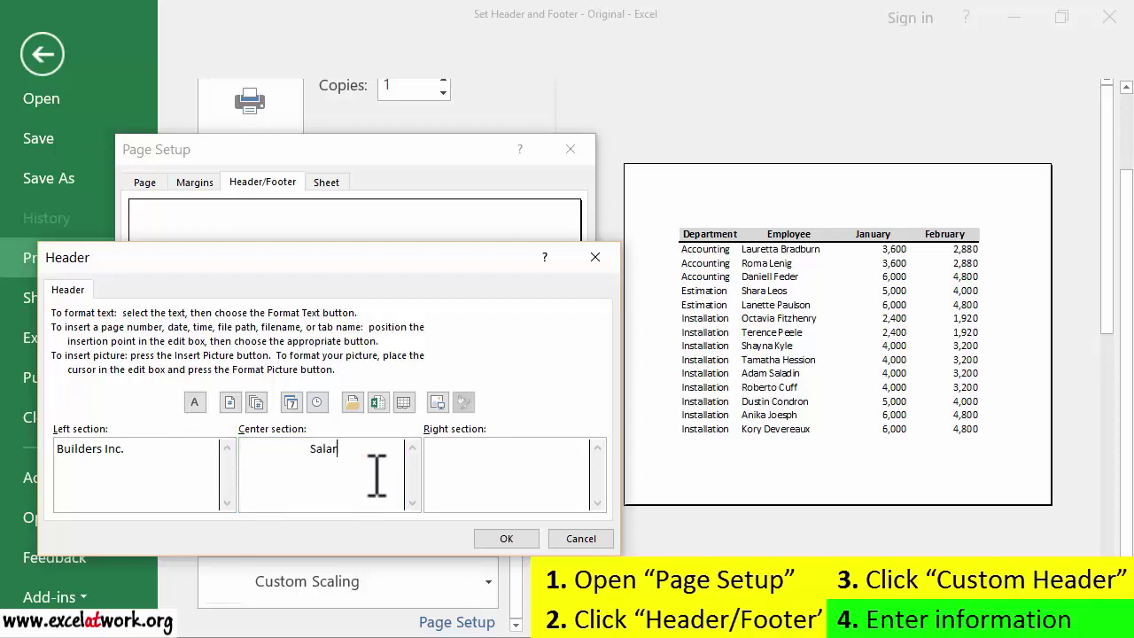
type("s")
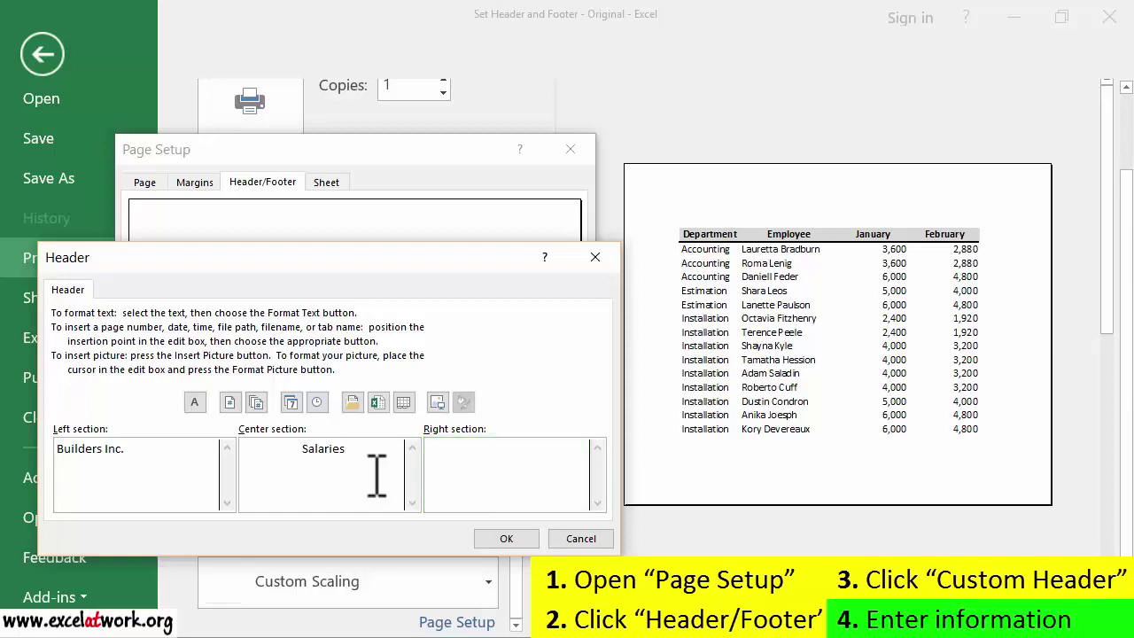
Step: Insert the current date and time into the header's right section and accept the header
left_click(511, 481)
left_click(292, 404)
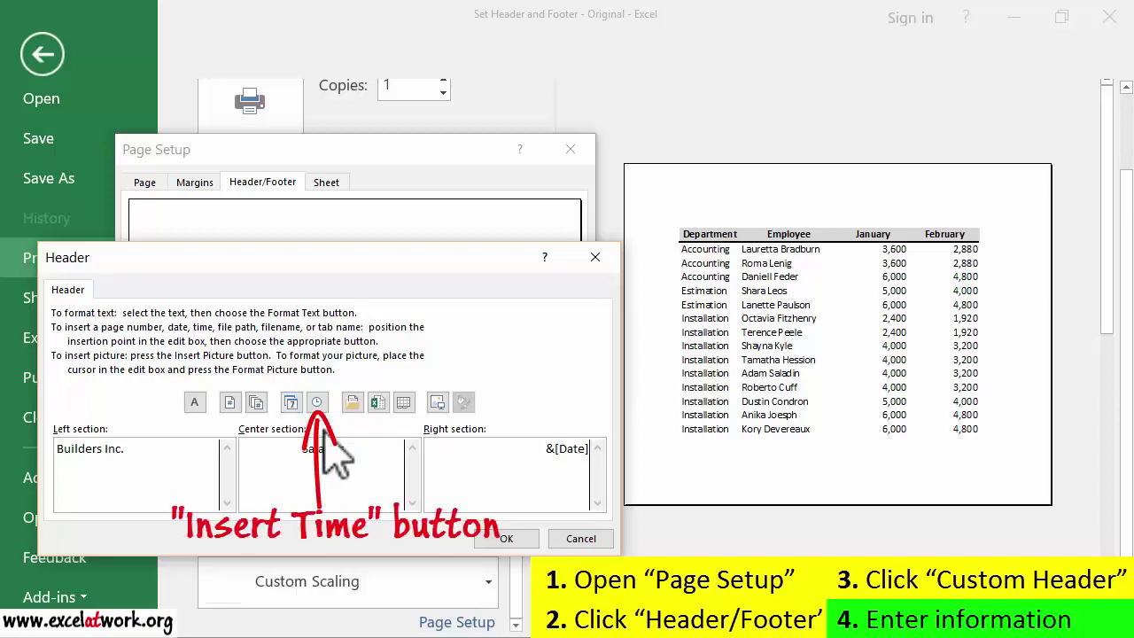
left_click(317, 403)
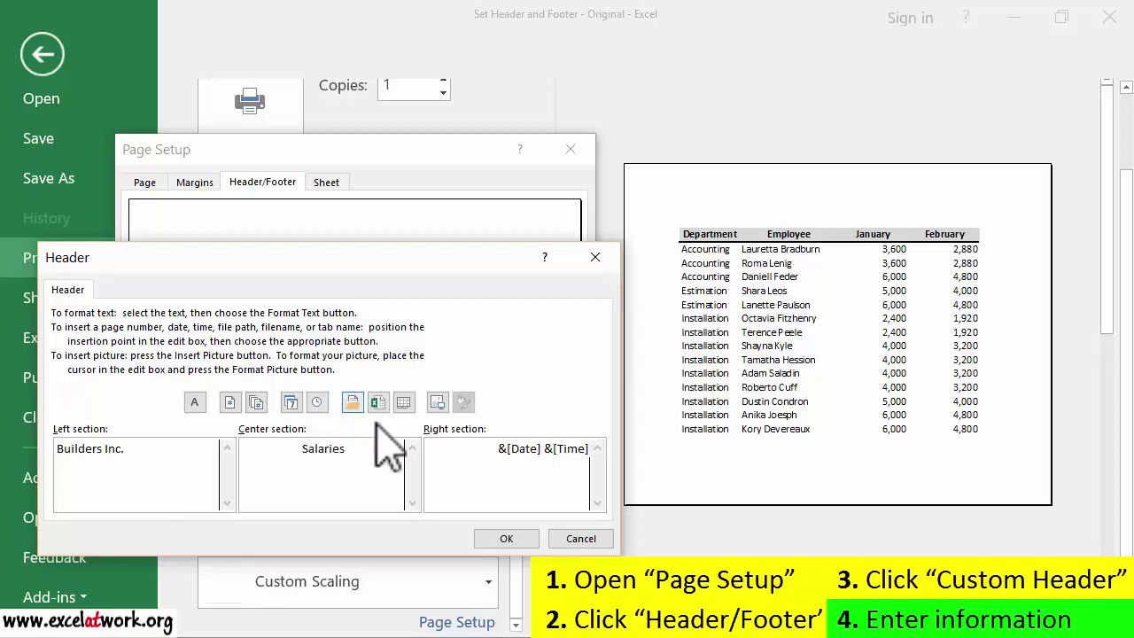
left_click(490, 542)
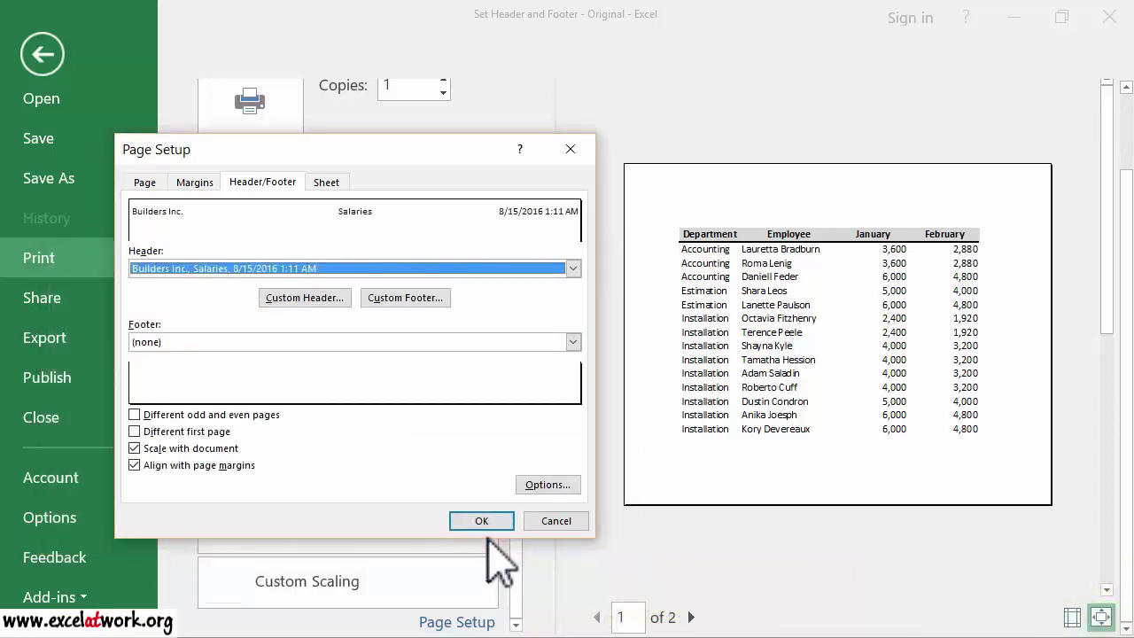
Step: Apply the new header and preview page 2 of the printout to confirm it
left_click(498, 522)
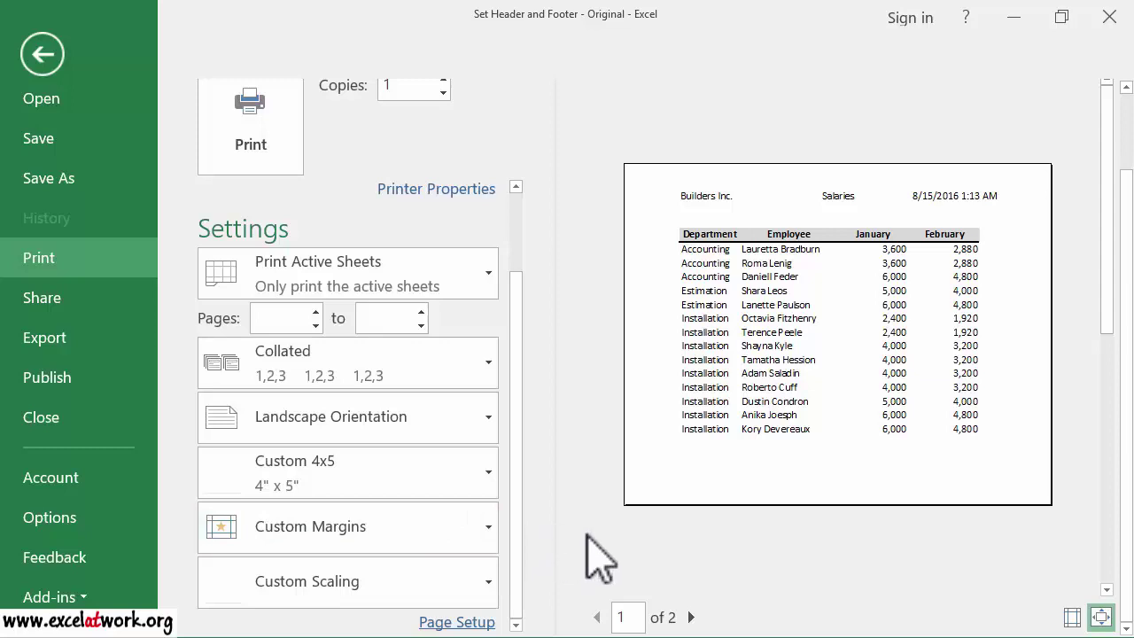
left_click(691, 617)
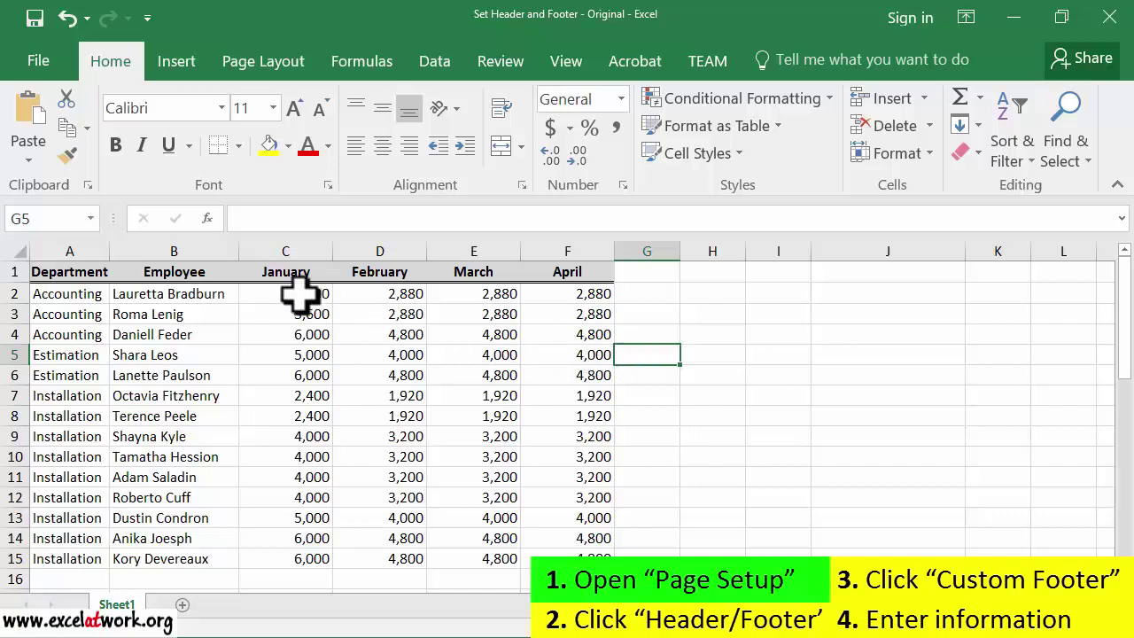
Step: Return to File > Print and reopen the Page Setup dialog
left_click(39, 62)
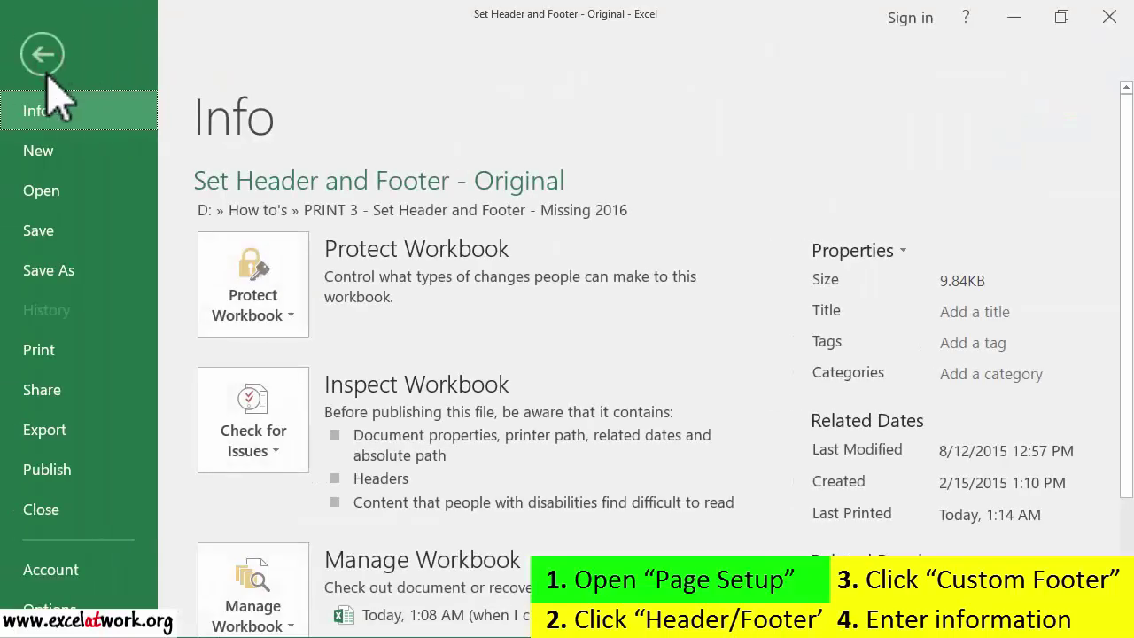
left_click(82, 348)
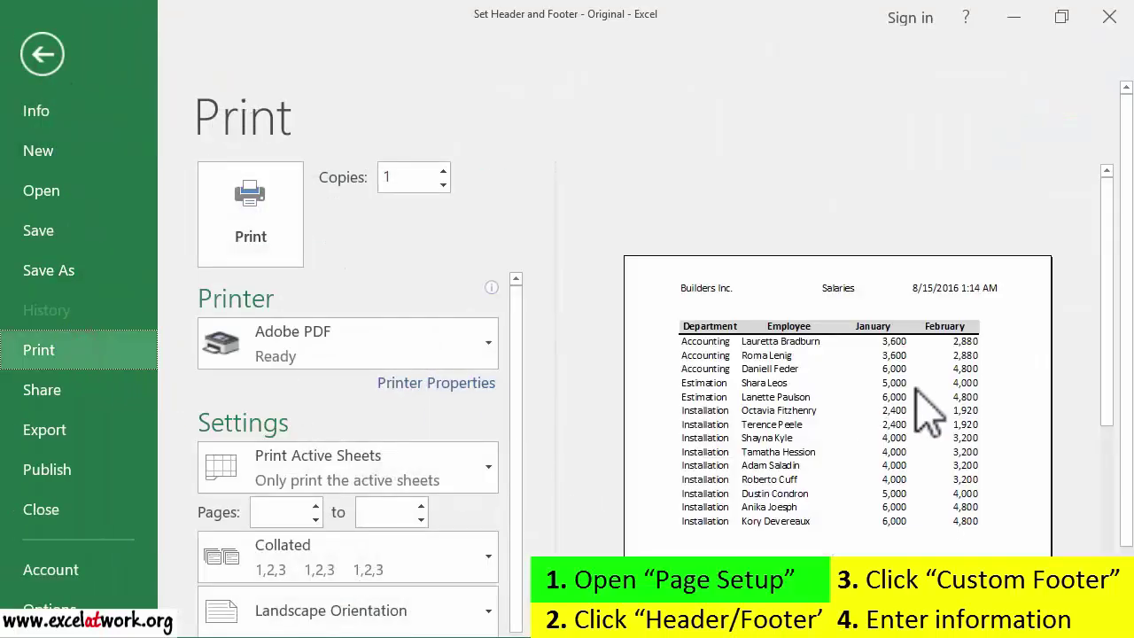
left_click(1121, 367)
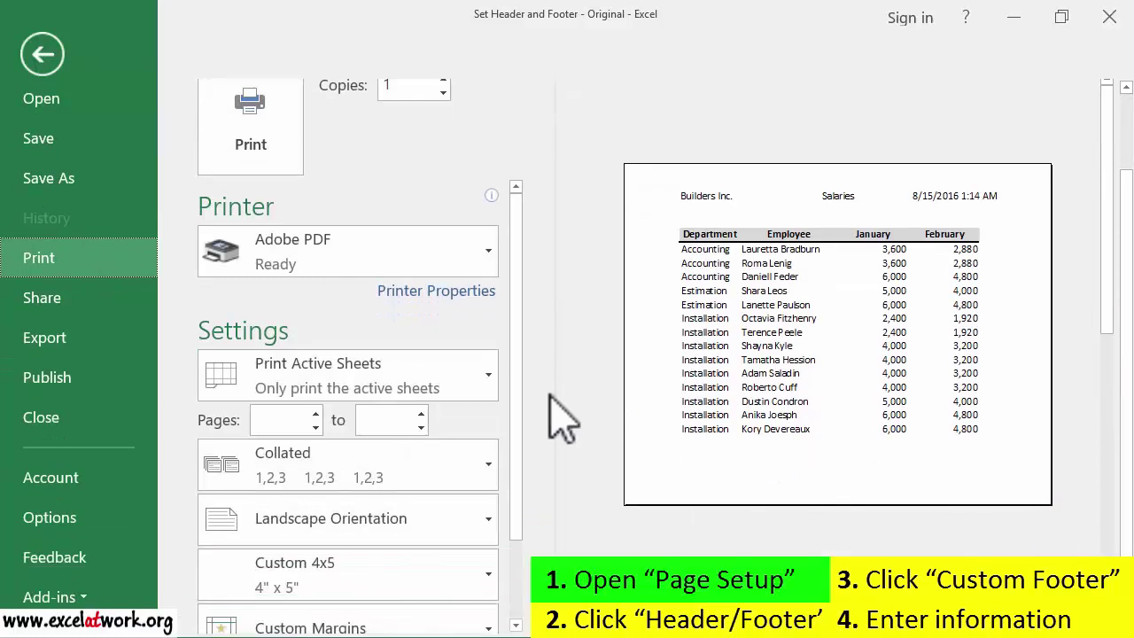
left_click_drag(515, 413, 517, 531)
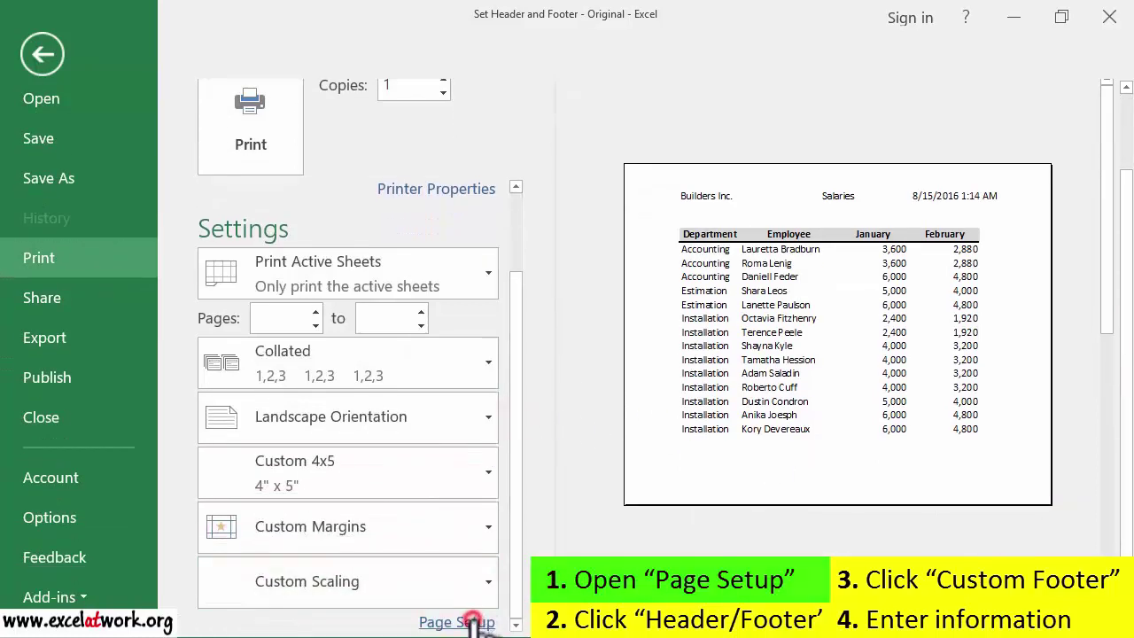
left_click(476, 623)
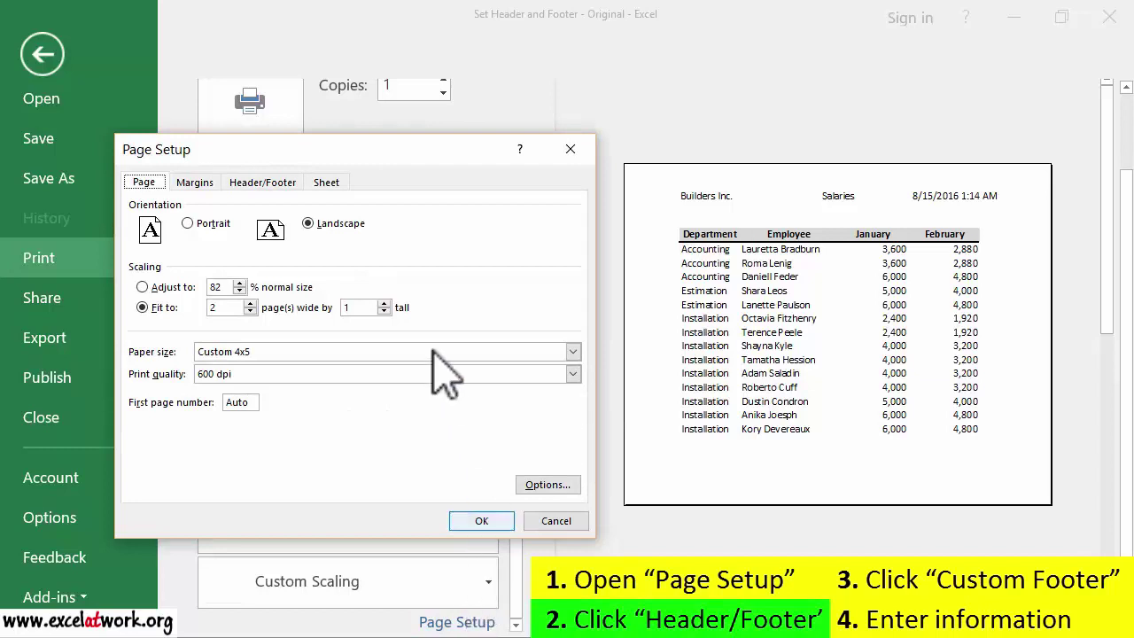
Step: Open the Custom Footer editor from the Header/Footer tab
left_click(287, 183)
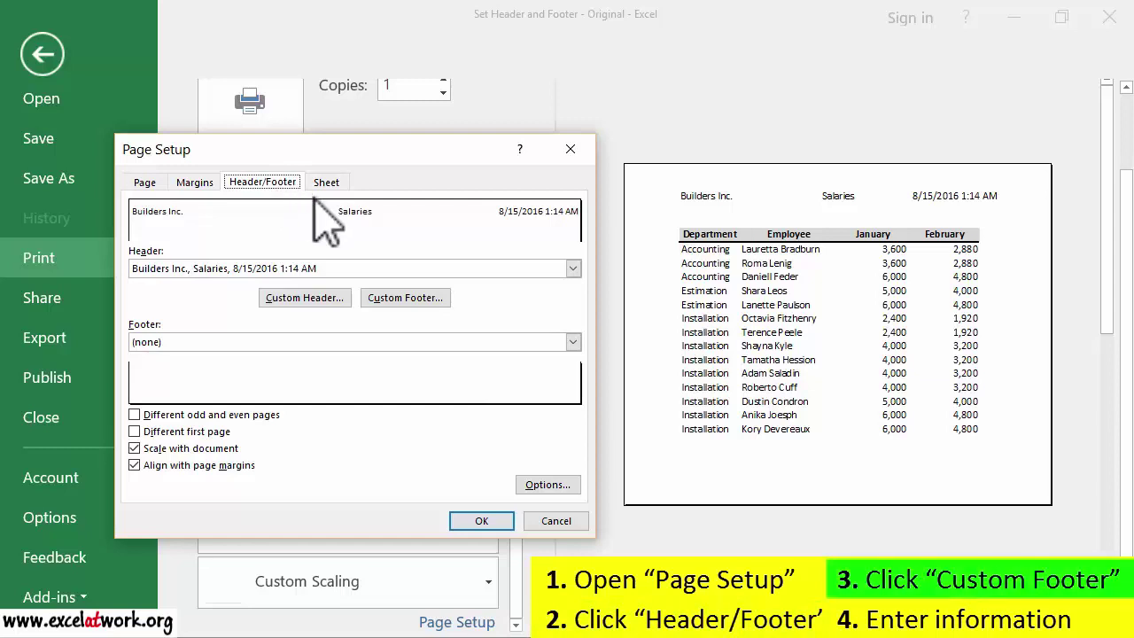
left_click(389, 300)
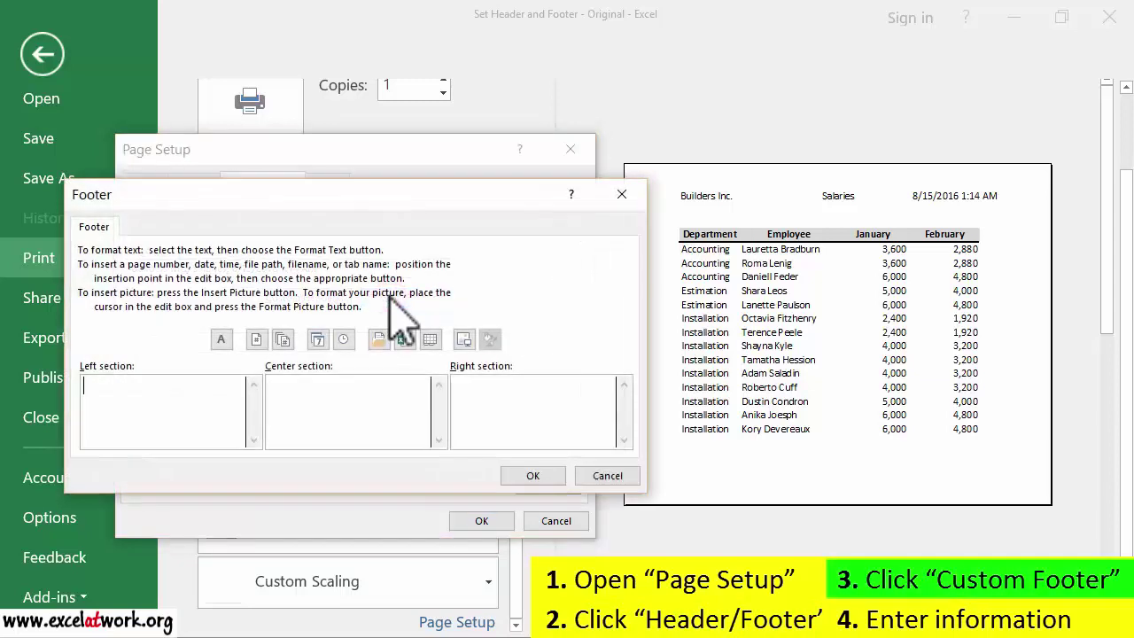
Step: Put the file name code &[File] in the footer's left section
left_click_drag(408, 200, 370, 218)
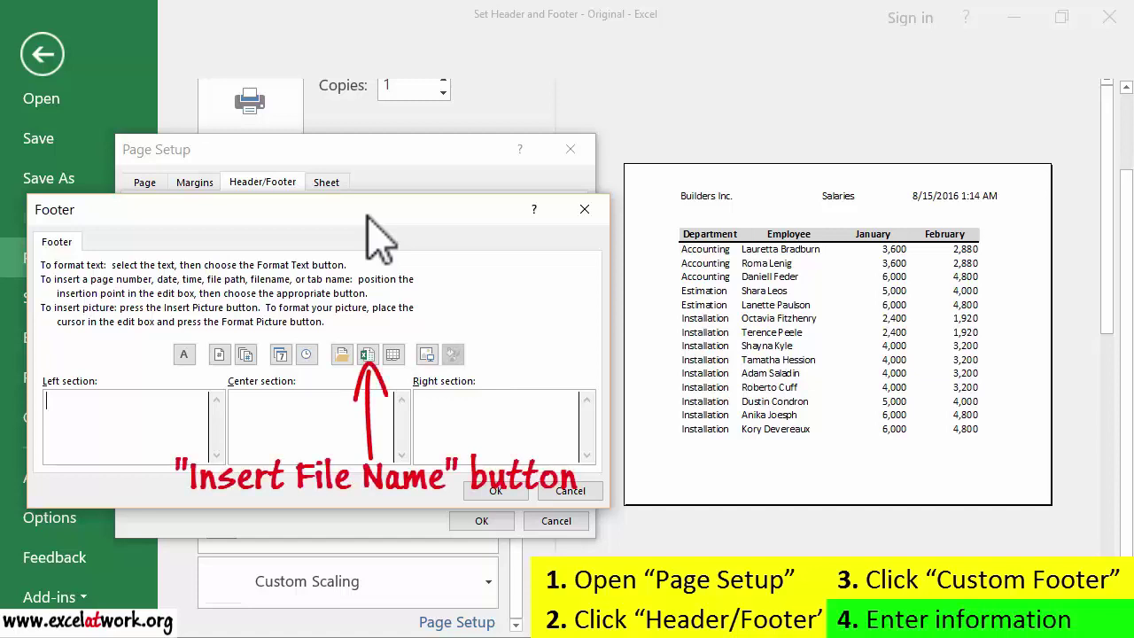
left_click(172, 404)
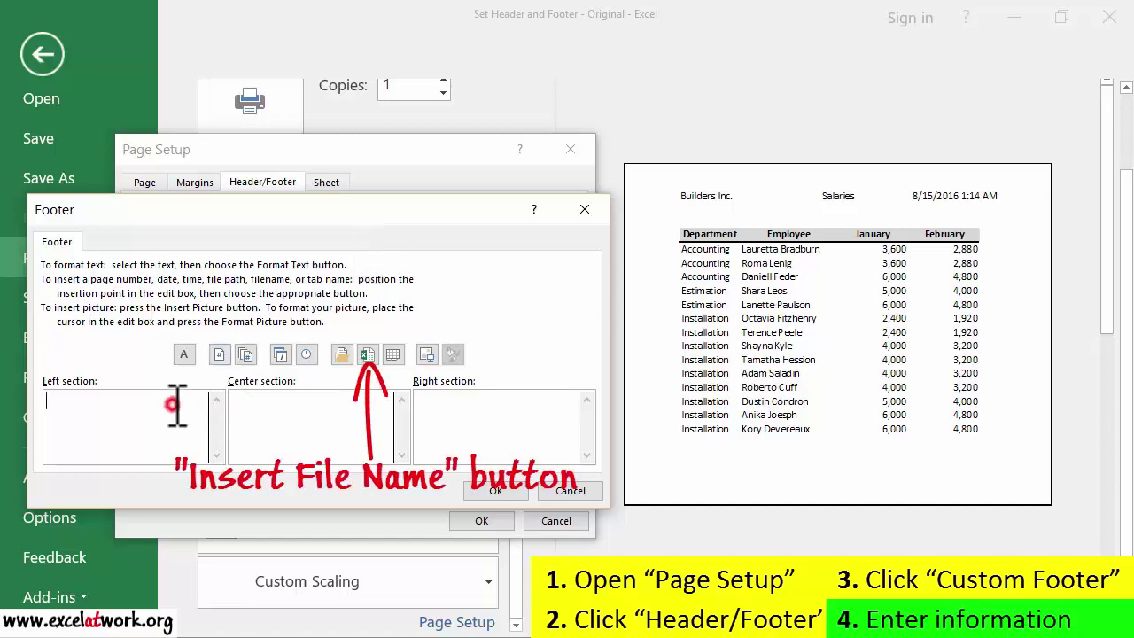
left_click(369, 356)
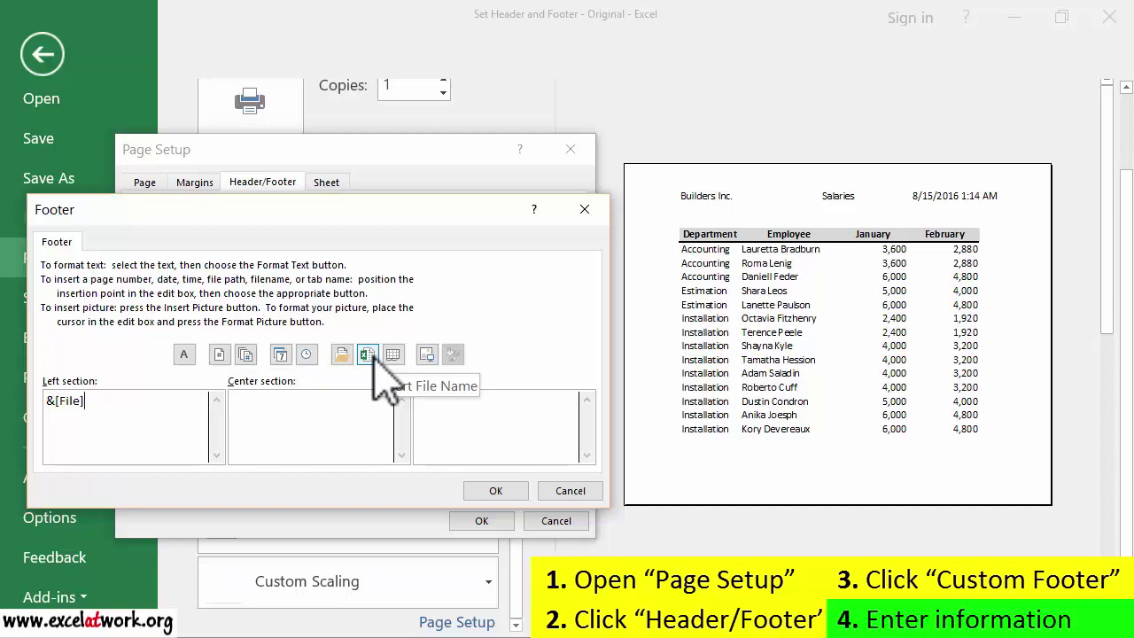
Step: Enter 'Page &[Page] of &[Pages]' in the footer's right section and confirm the footer
left_click(536, 410)
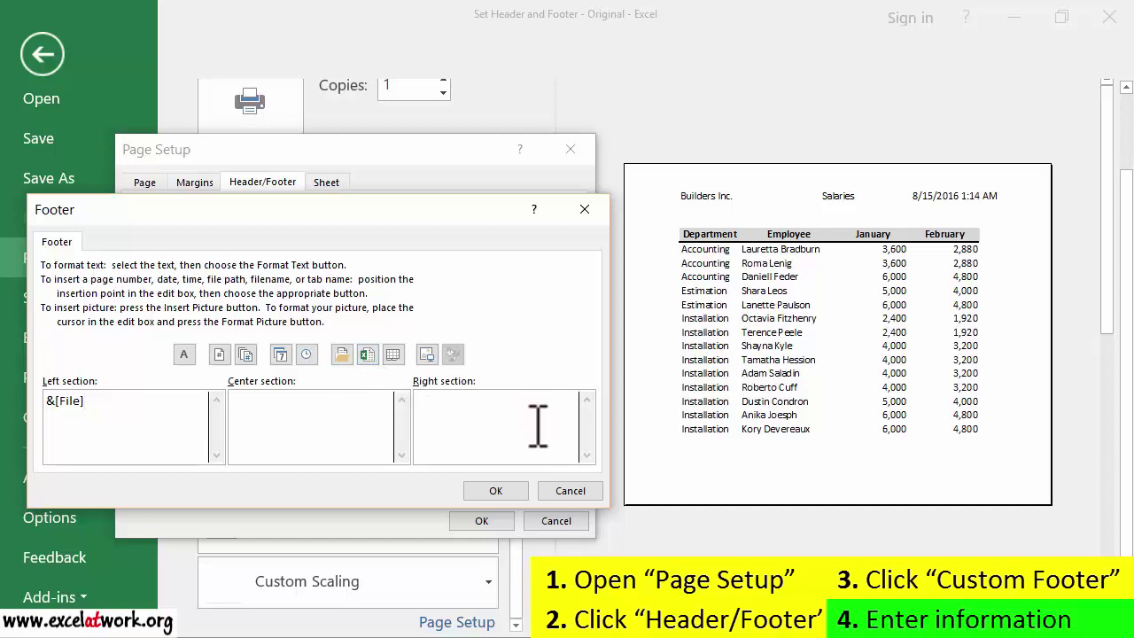
type("Page")
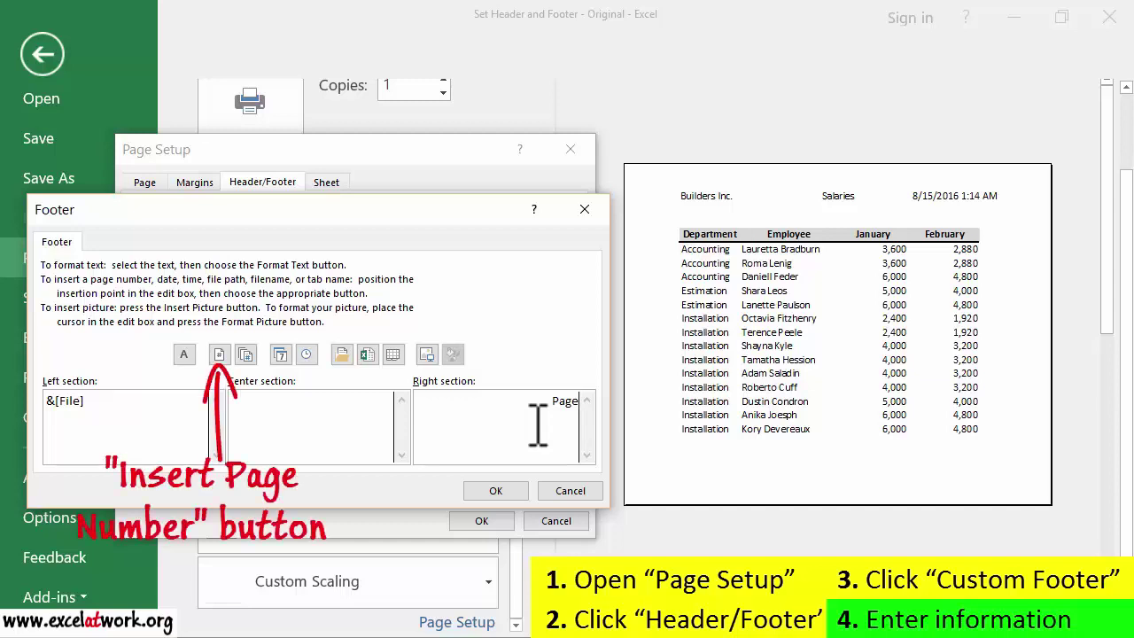
left_click(218, 354)
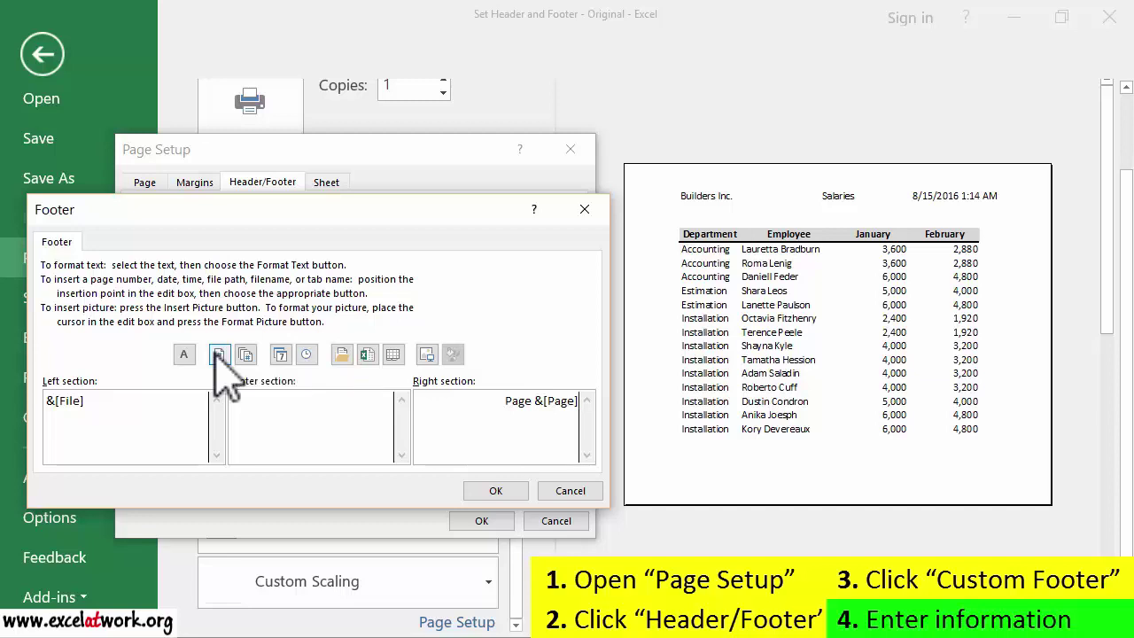
type("of")
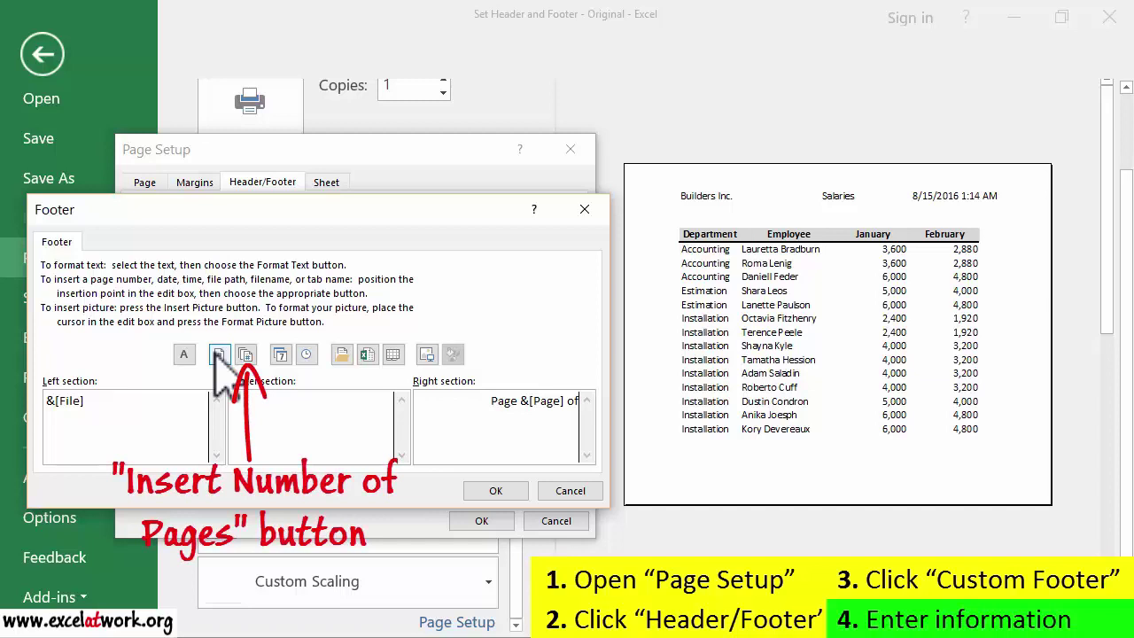
left_click(246, 356)
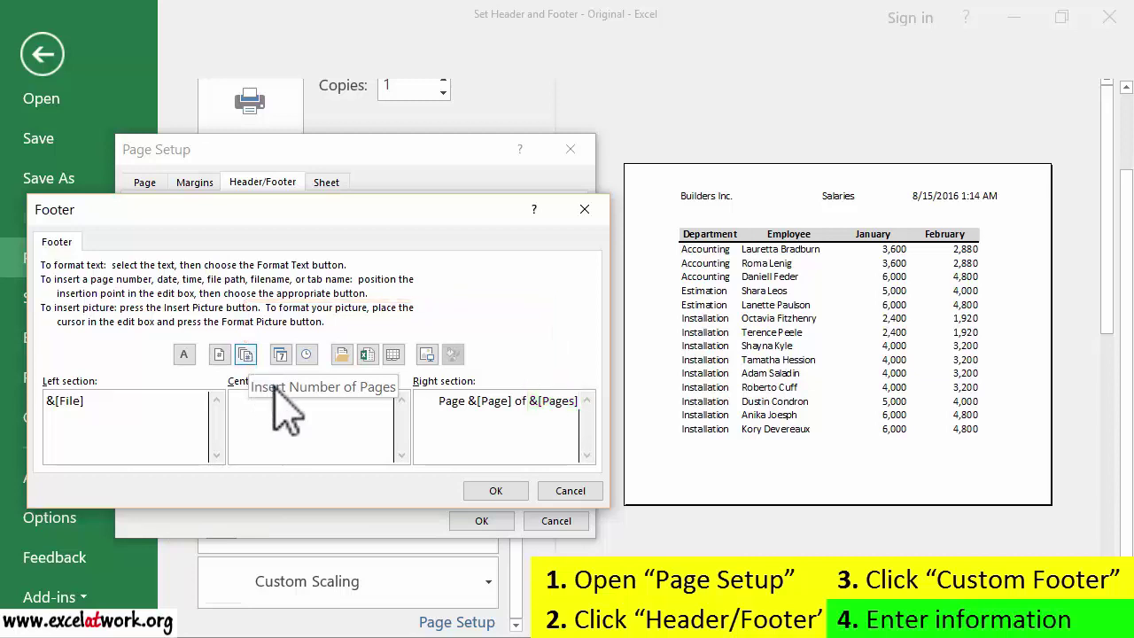
left_click(490, 493)
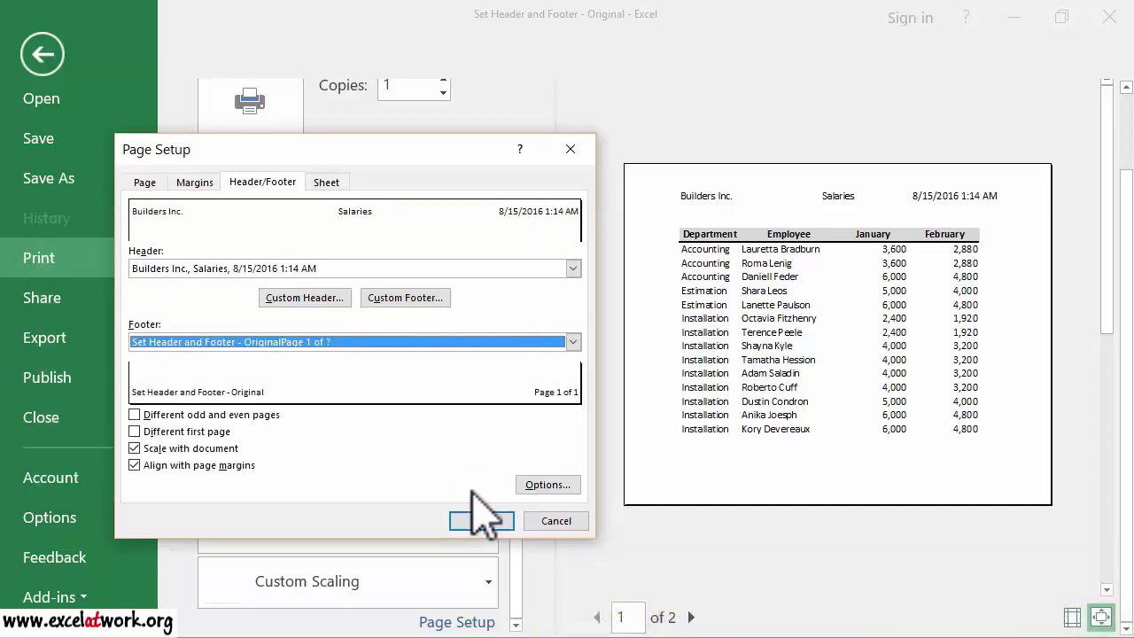
Step: Apply the footer and check that page 2 of the preview reads Page 2 of 2
left_click(458, 522)
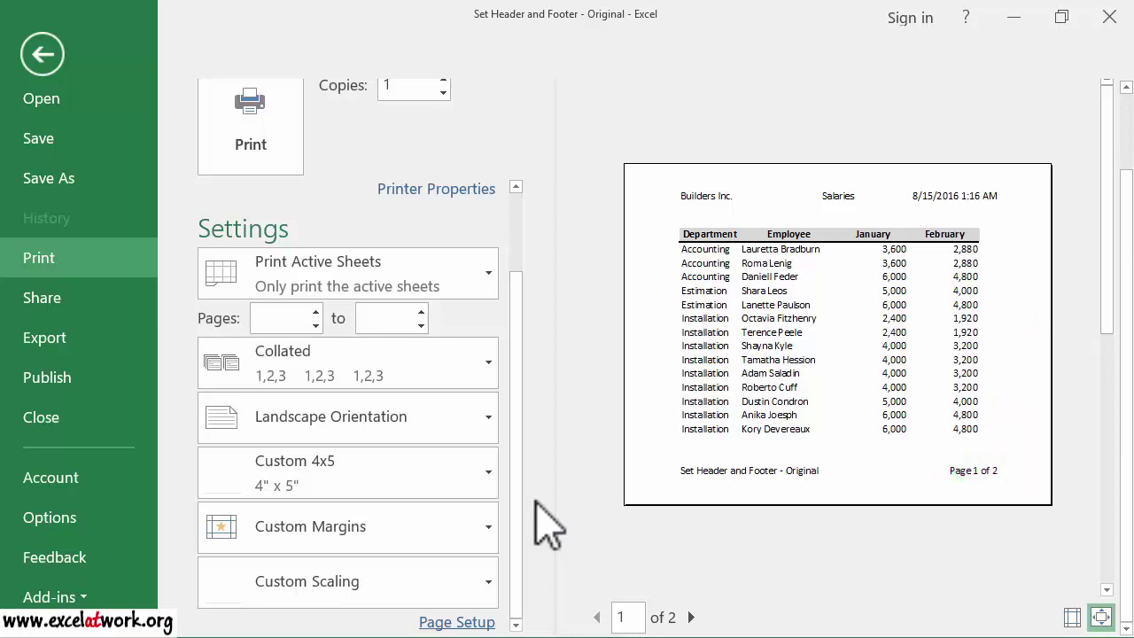
left_click(692, 617)
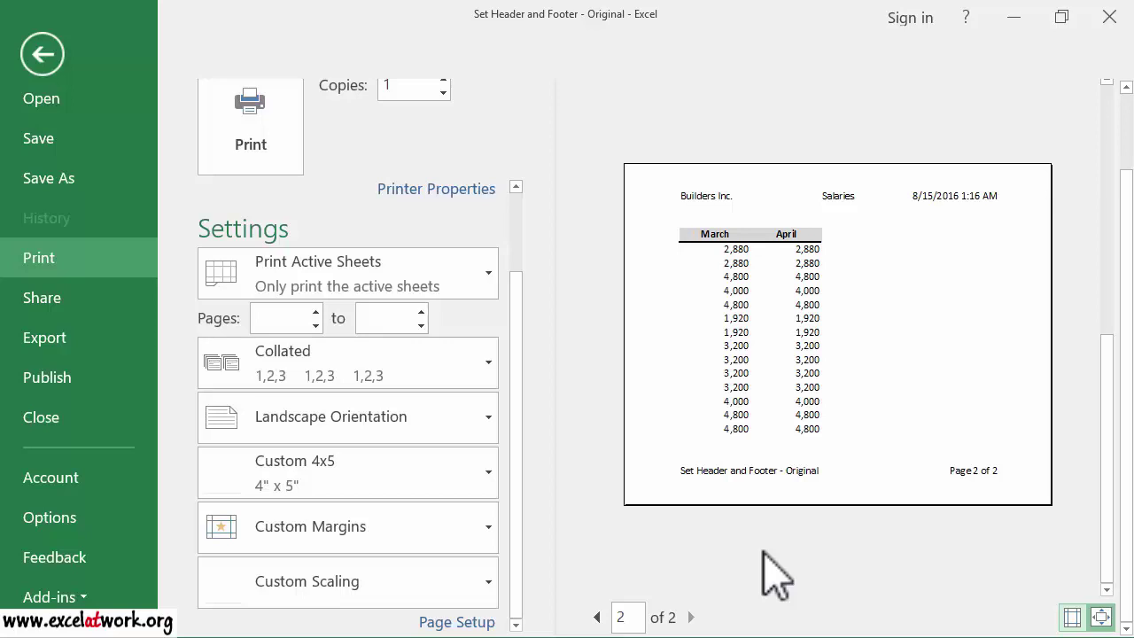
Step: Reopen the custom footer editor from Page Setup's Header/Footer settings
left_click(482, 623)
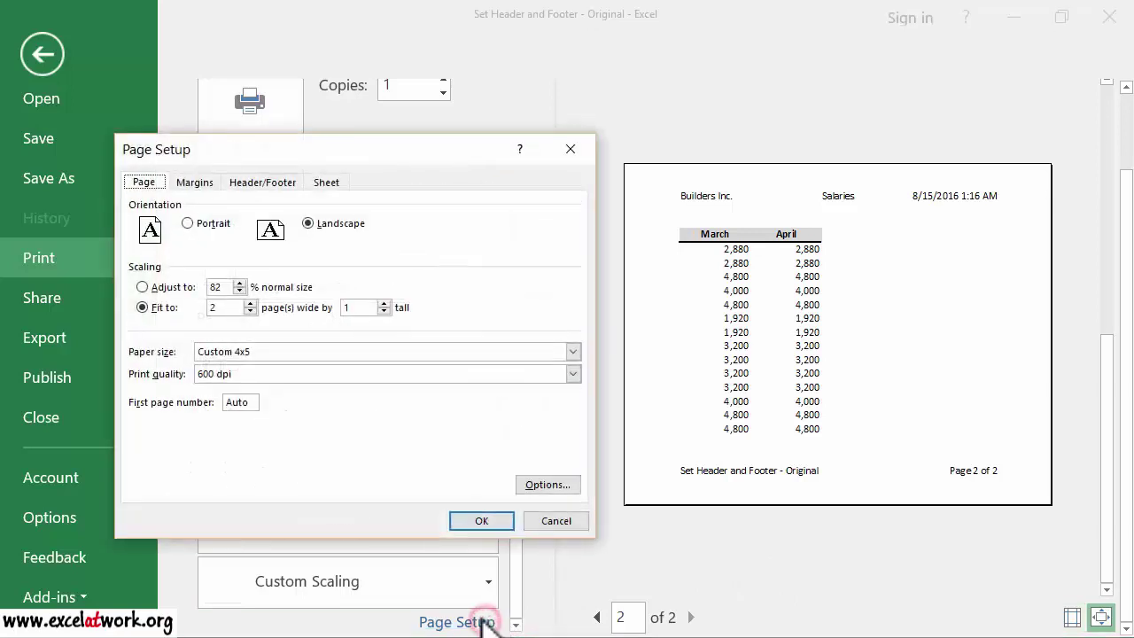
left_click(284, 182)
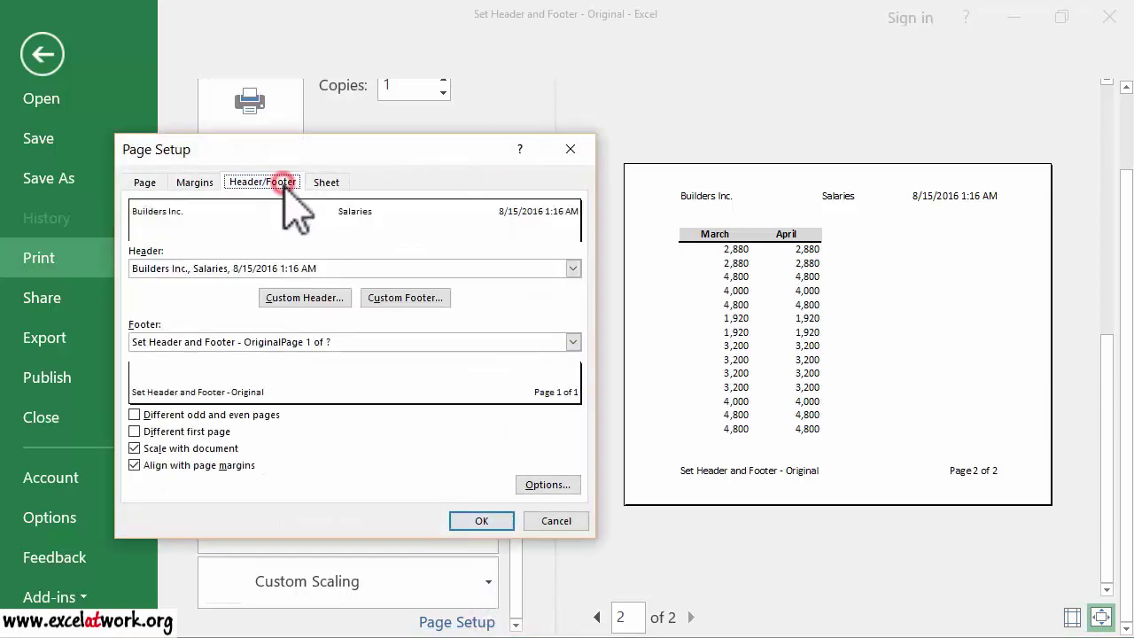
left_click(395, 297)
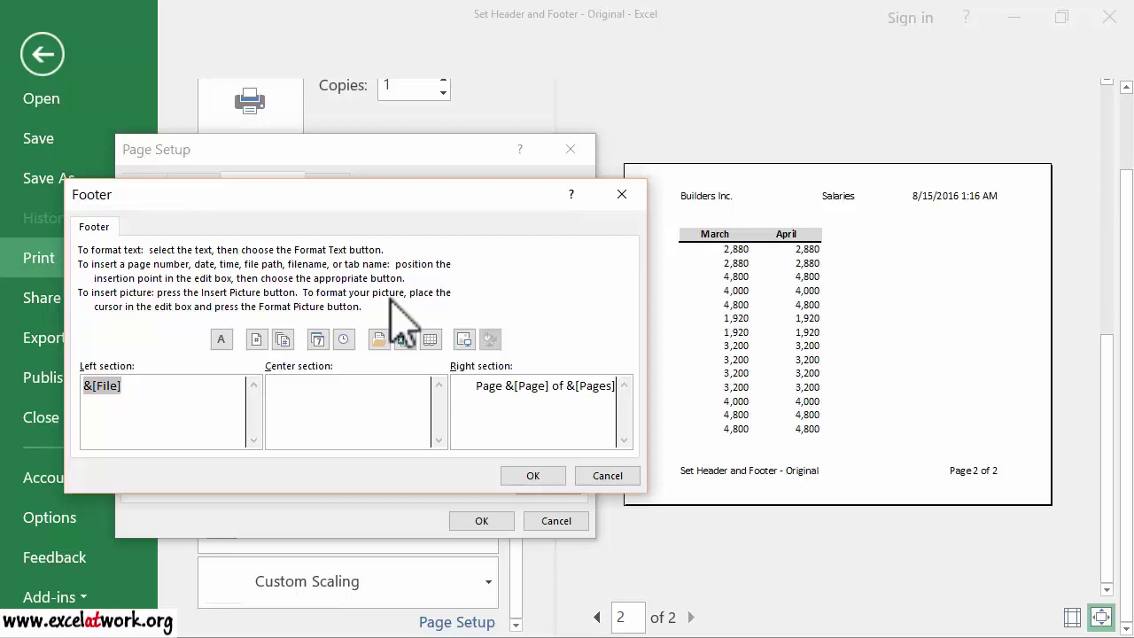
Step: Replace &[File] in the footer's left section with the file path and name code, then apply
left_click(195, 386)
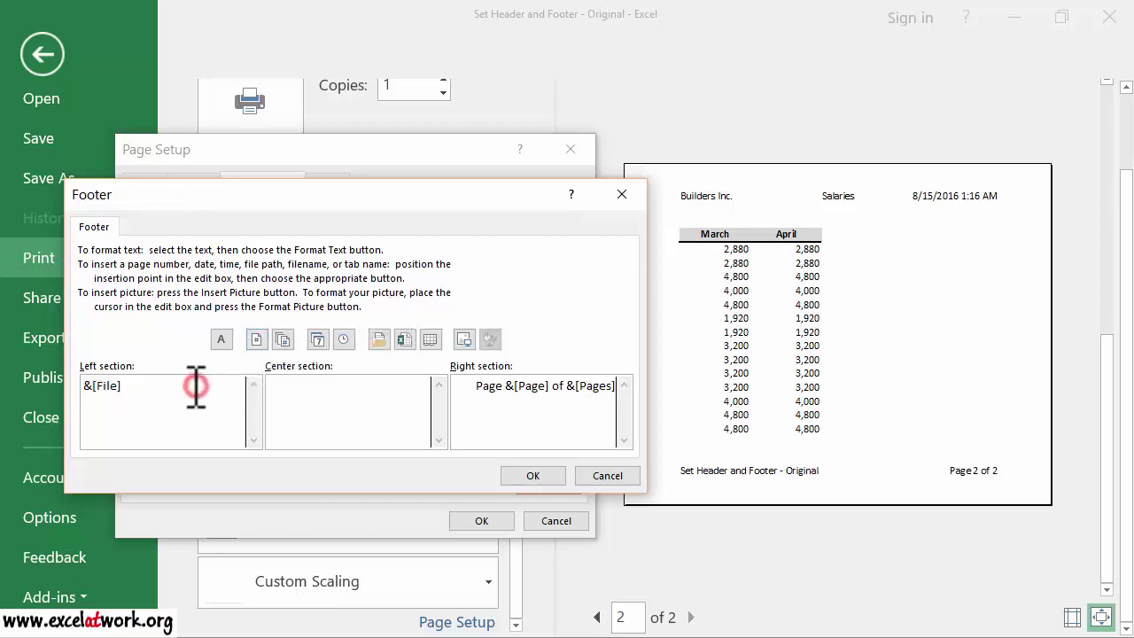
left_click_drag(196, 386, 69, 389)
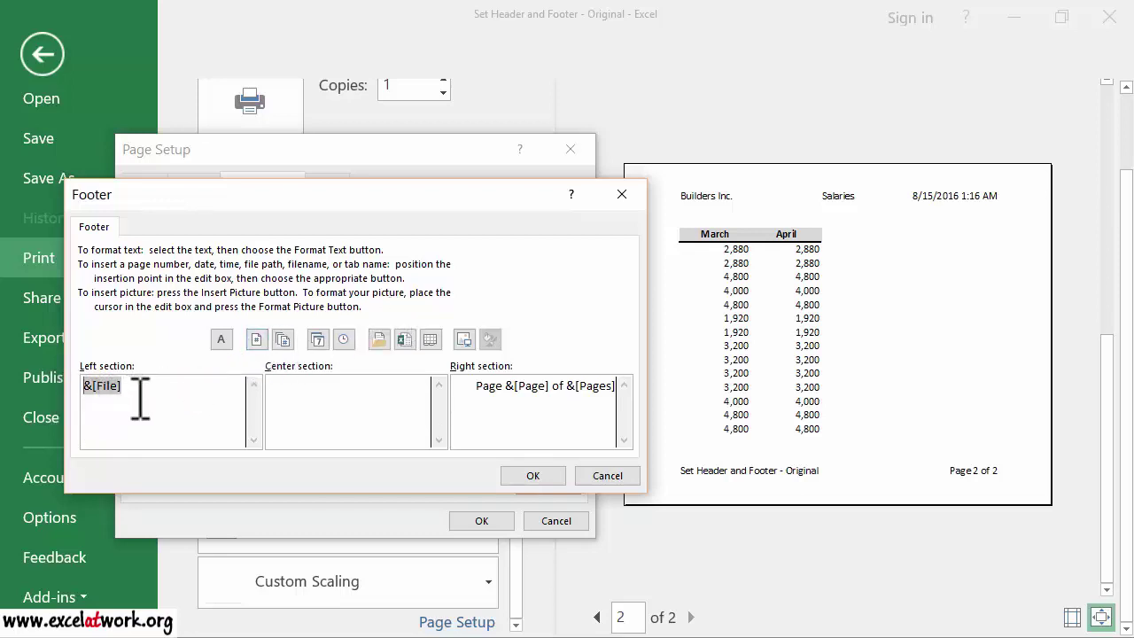
key("Delete")
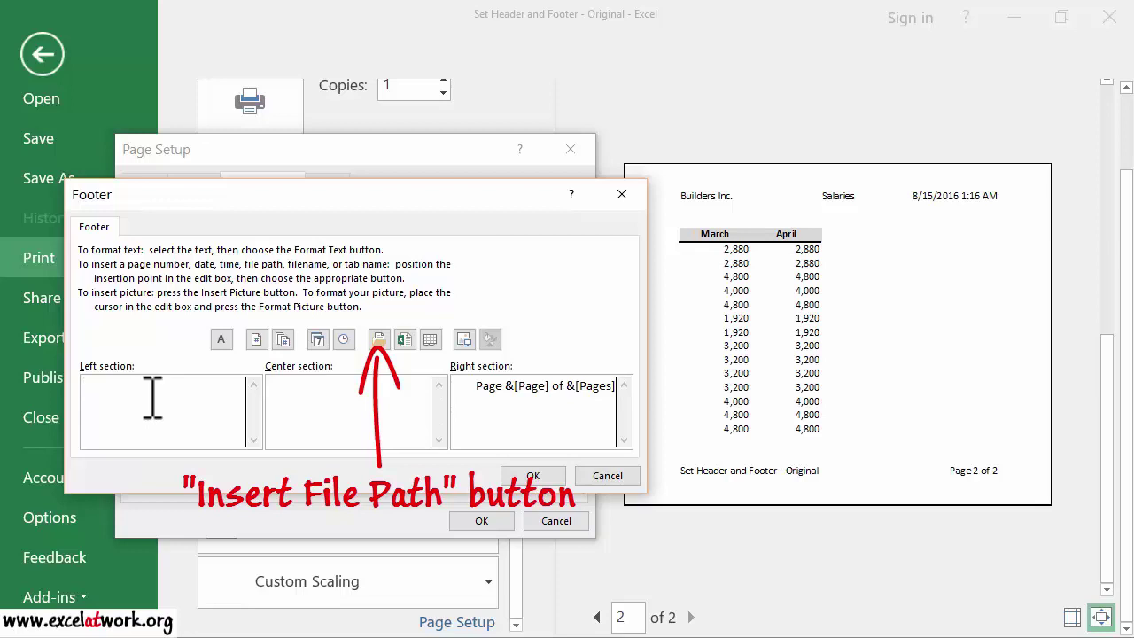
left_click(379, 340)
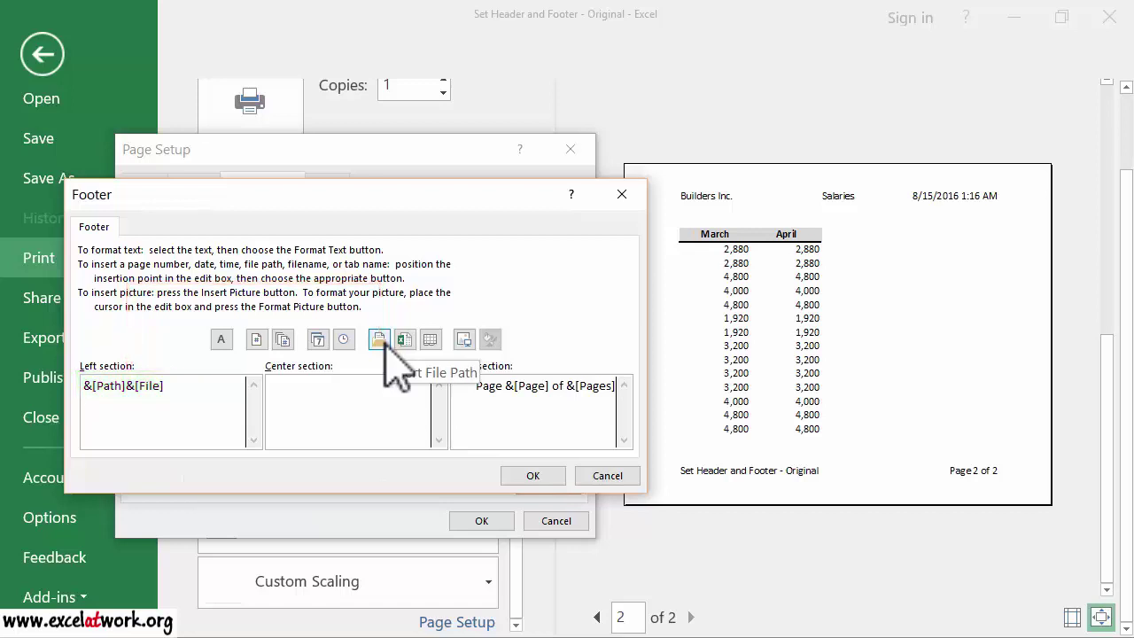
left_click(510, 470)
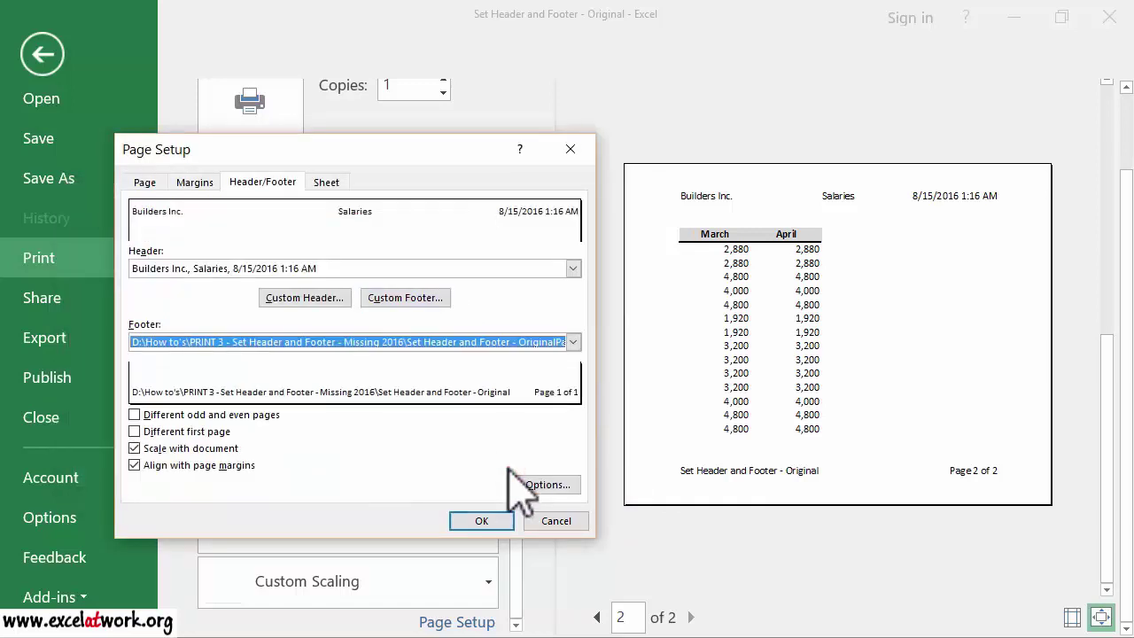
left_click(483, 520)
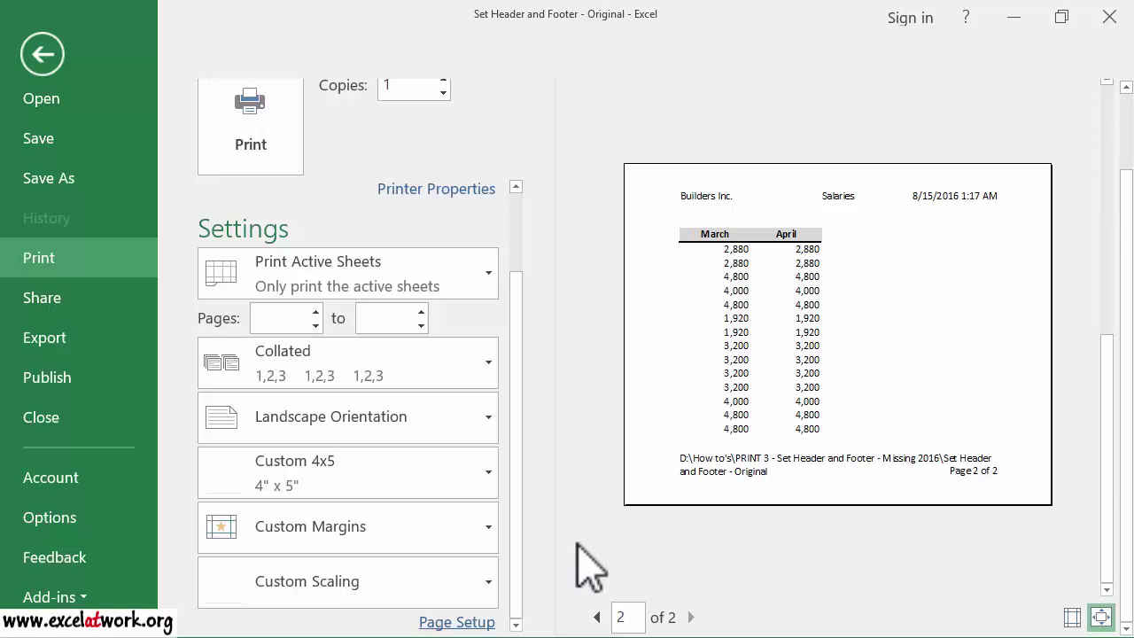
Step: Reopen the custom footer editor and select the &[Path]&[File] code in the left section
left_click(470, 622)
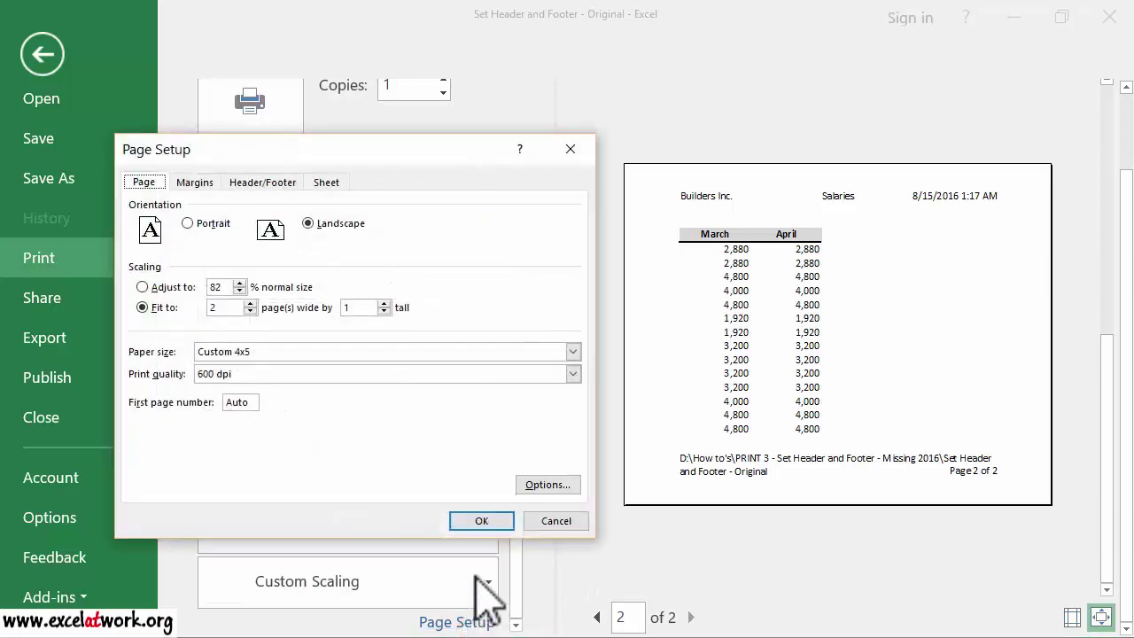
left_click(288, 182)
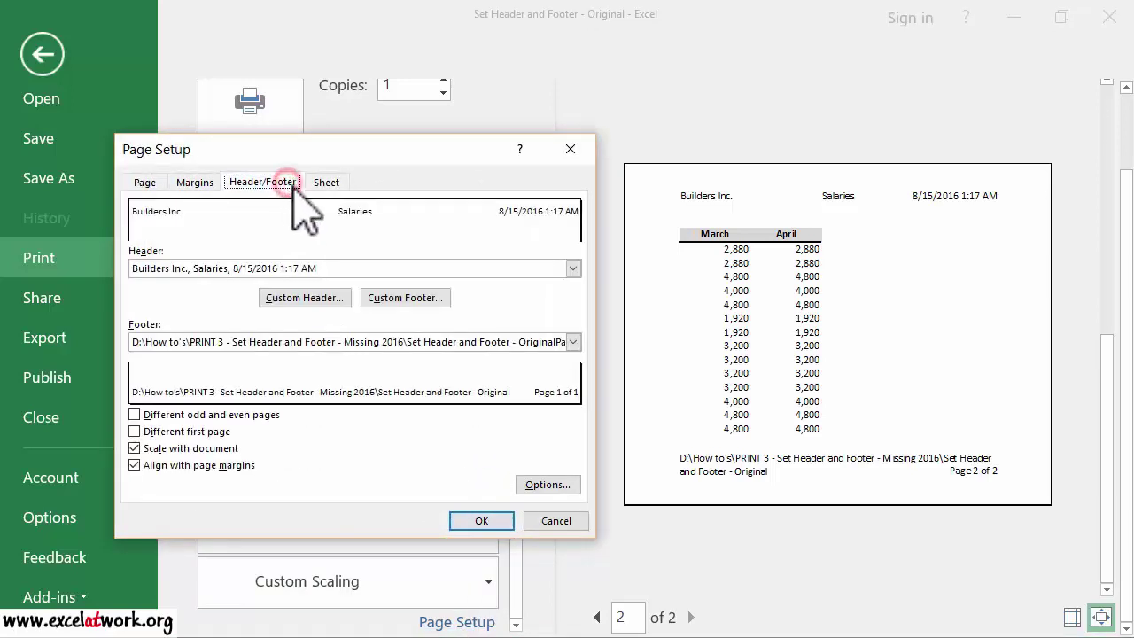
left_click(383, 297)
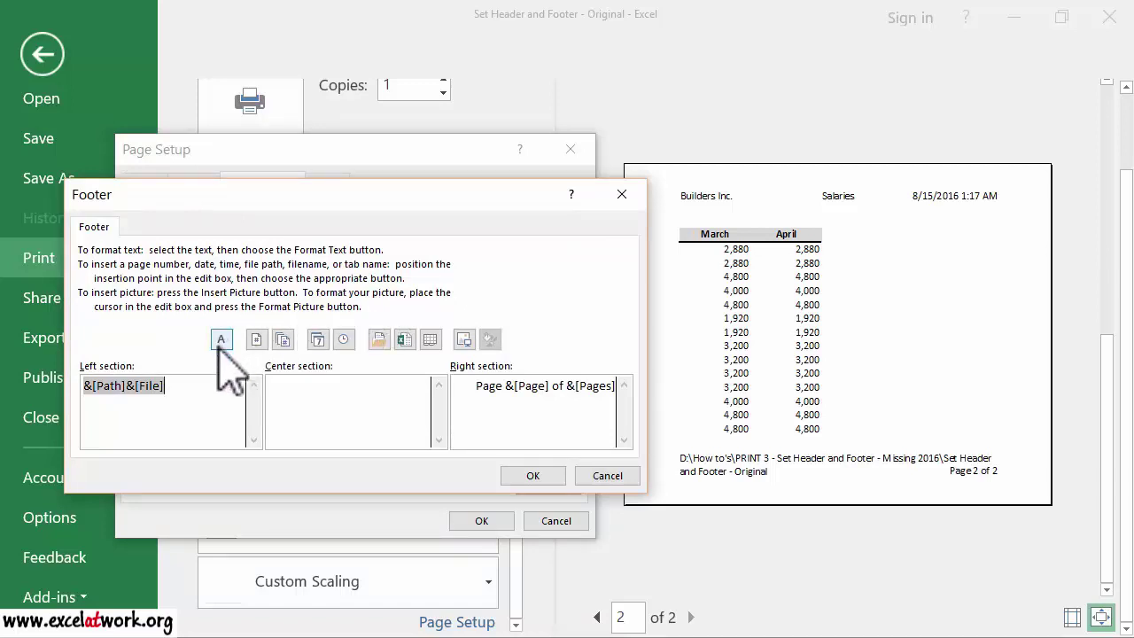
left_click(189, 388)
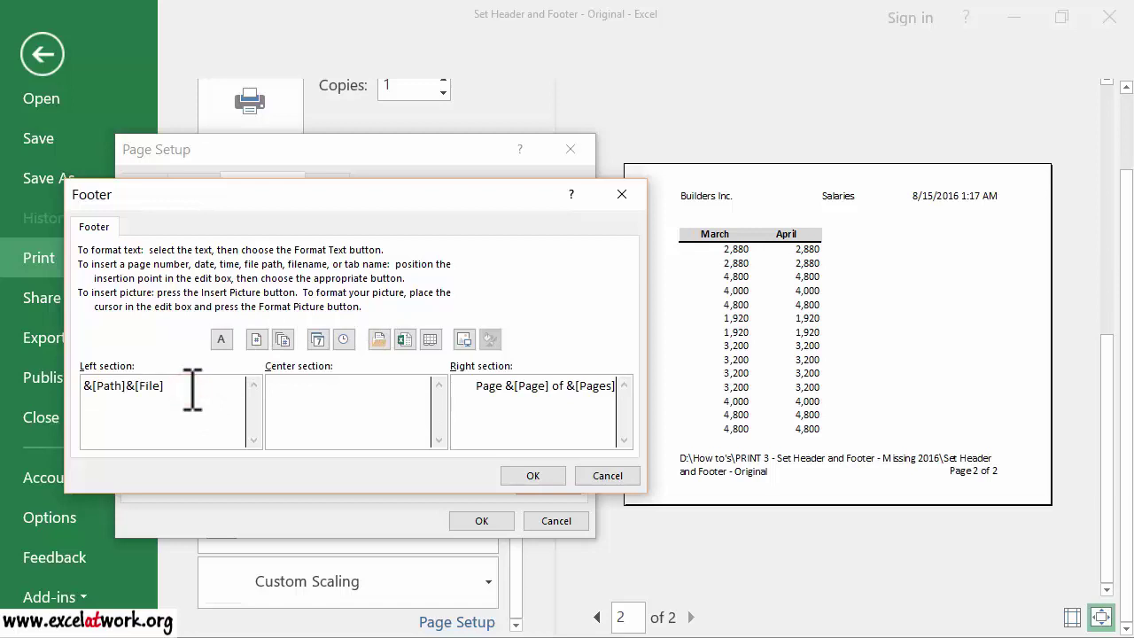
left_click_drag(190, 388, 76, 390)
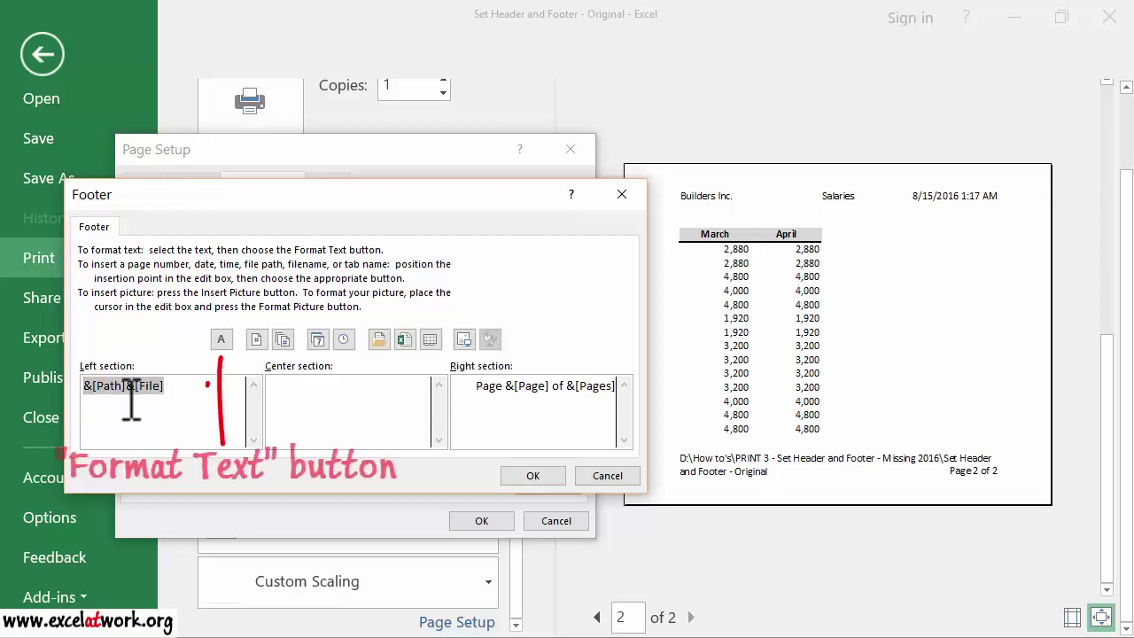
Step: Format the selected &[Path]&[File] footer code as red, italic, 8-point text
left_click(221, 340)
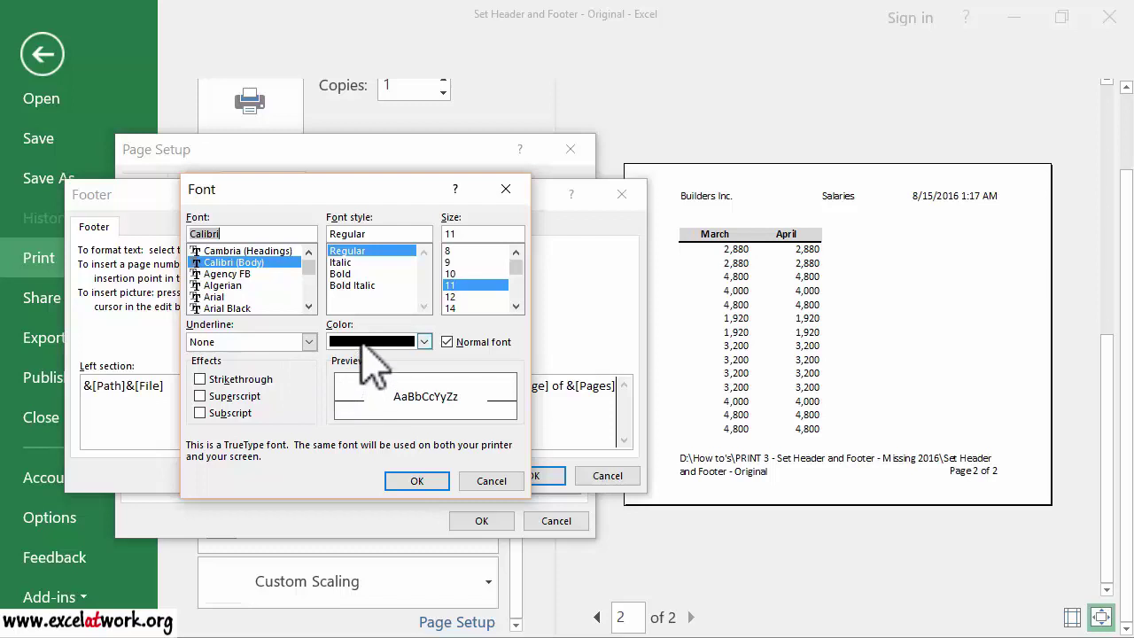
left_click(424, 341)
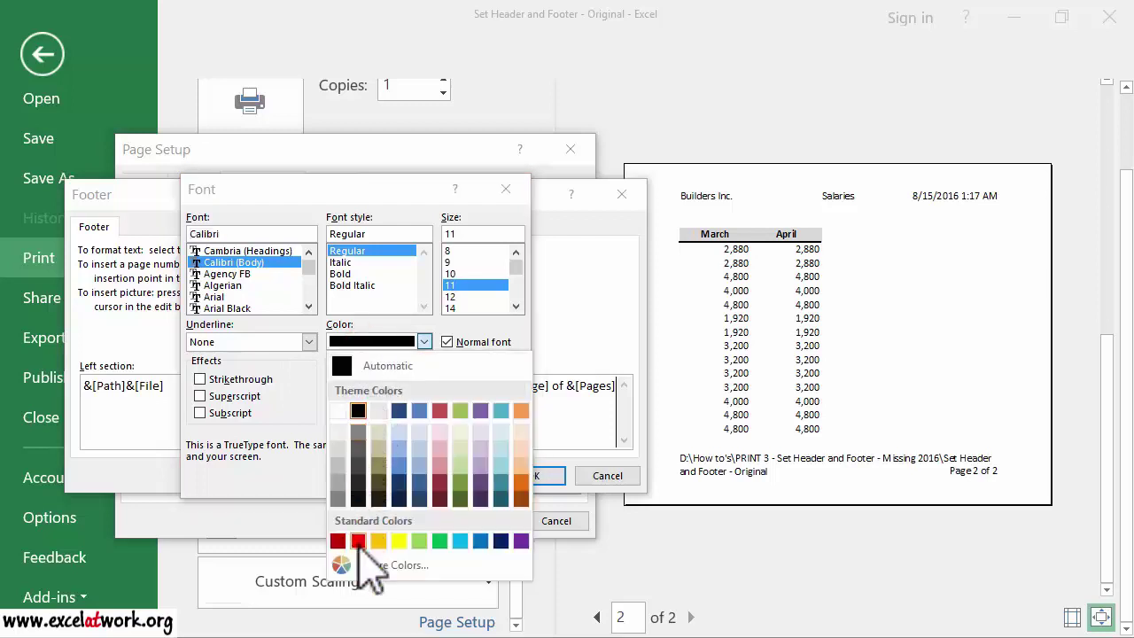
left_click(358, 541)
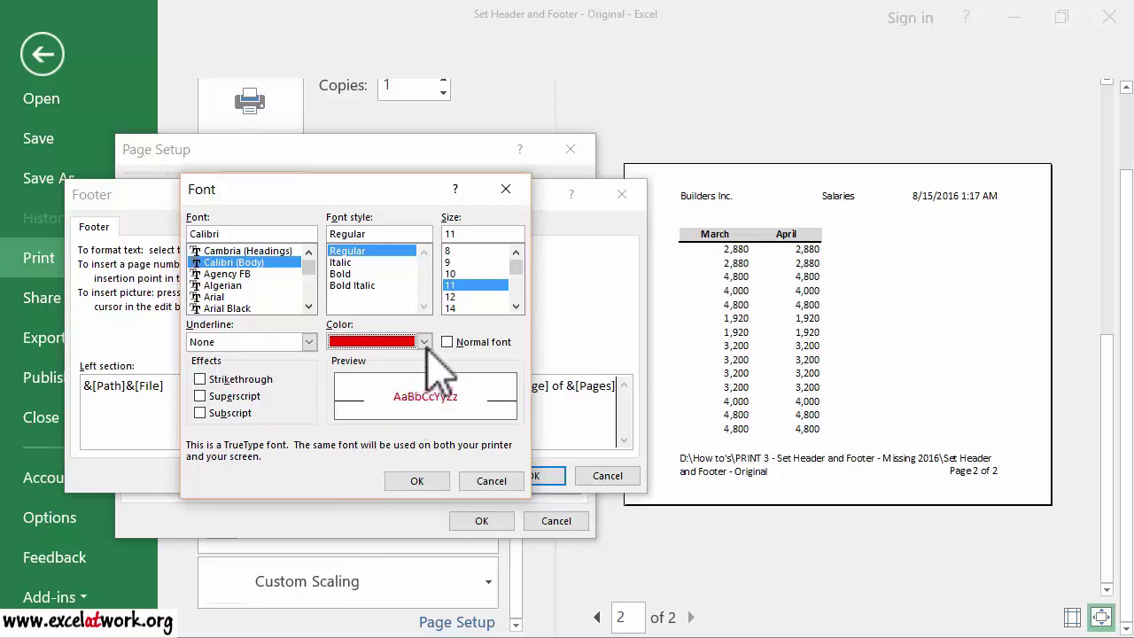
left_click(456, 251)
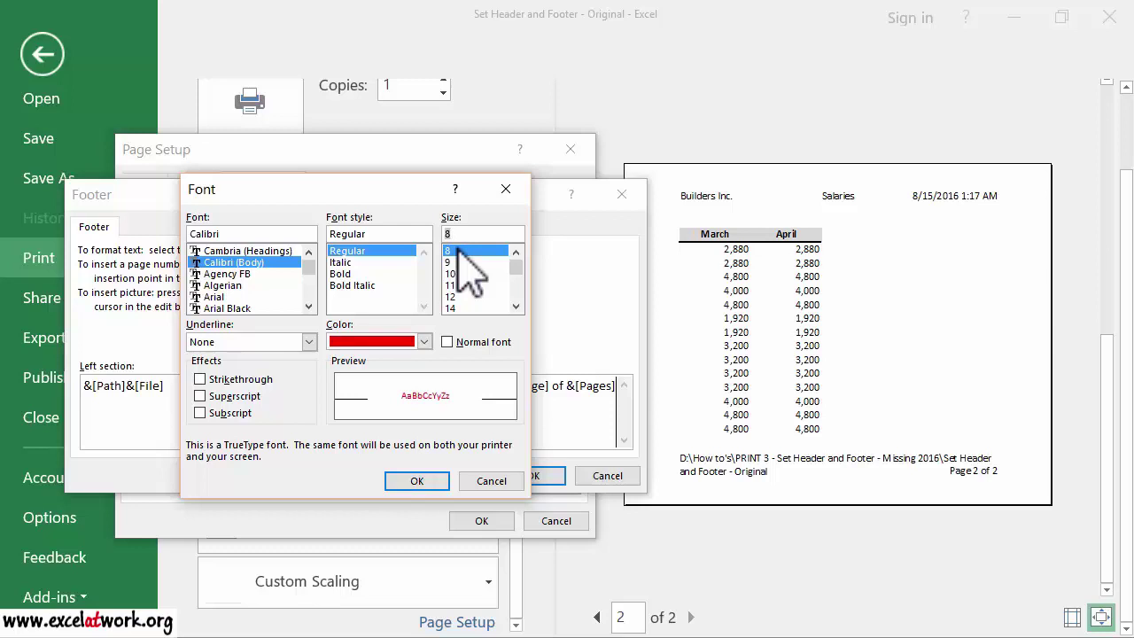
left_click(370, 262)
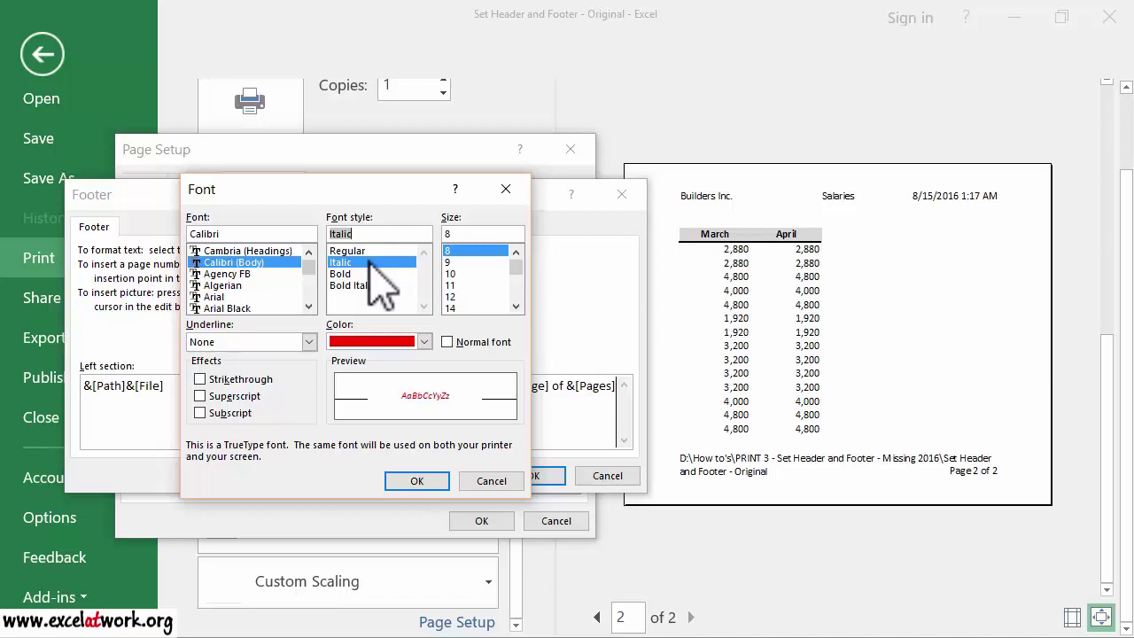
left_click(390, 477)
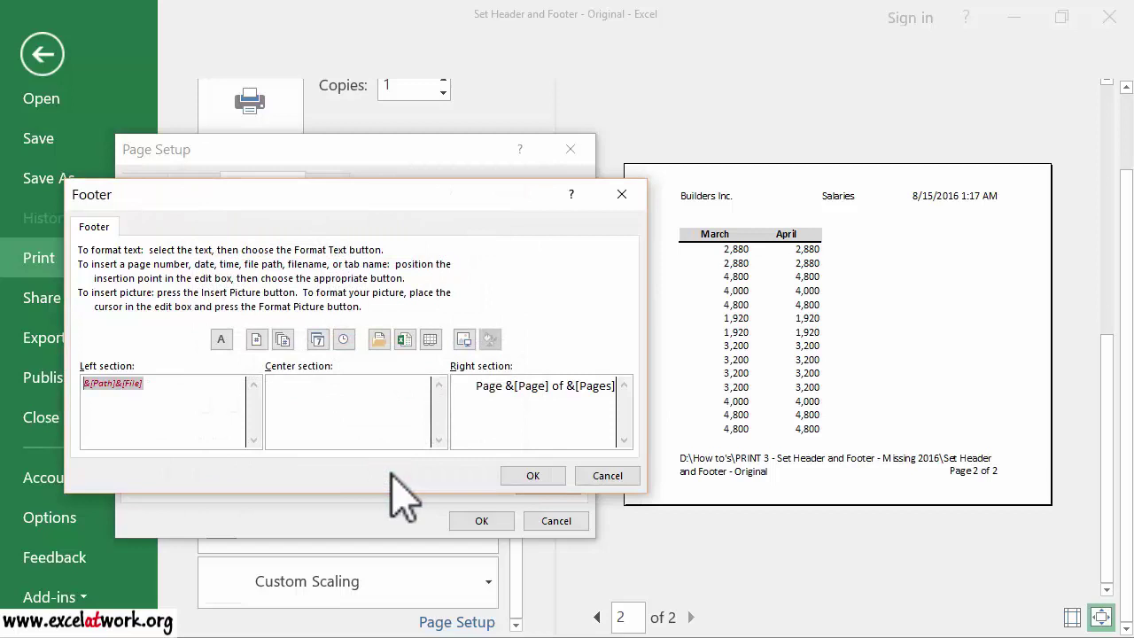
Step: Confirm the formatted footer and Page Setup to preview the red italic path and file name
left_click(521, 476)
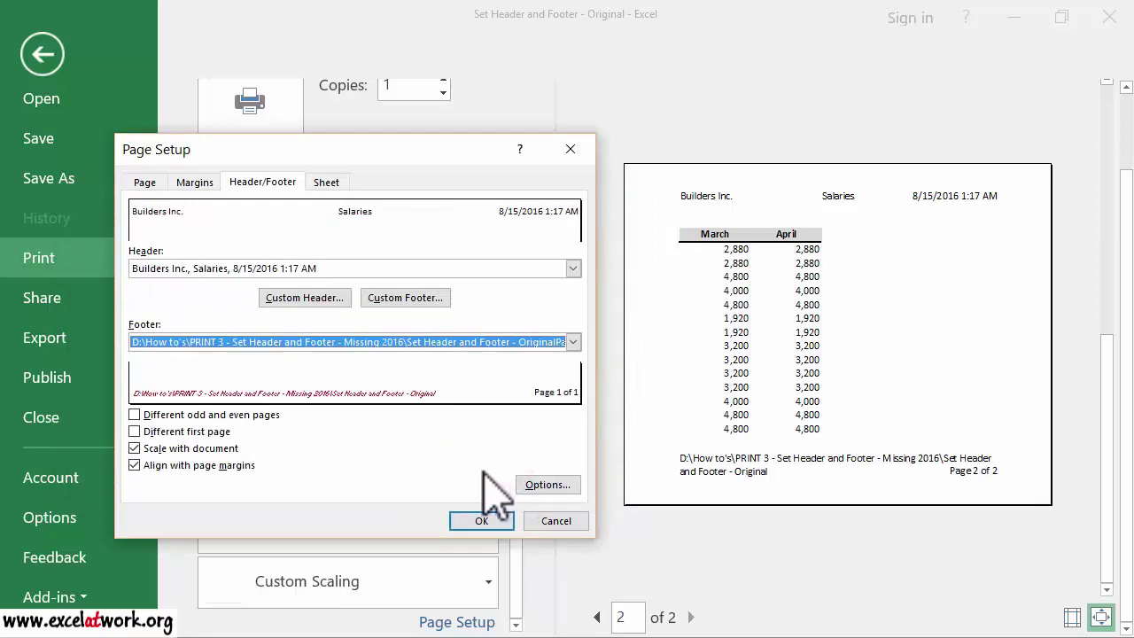
left_click(454, 519)
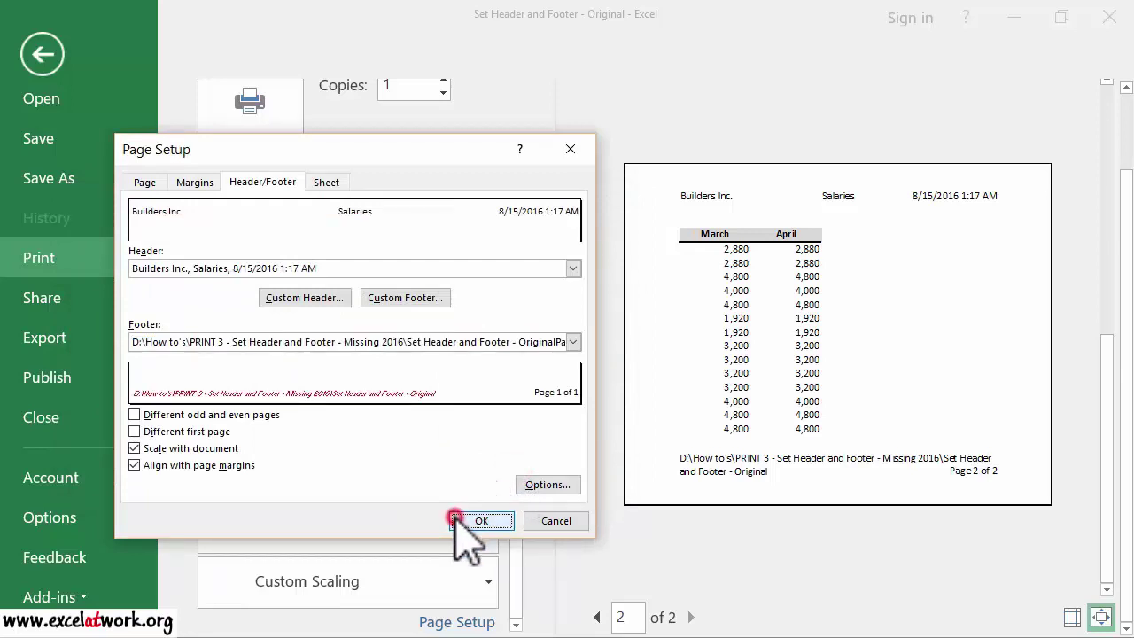